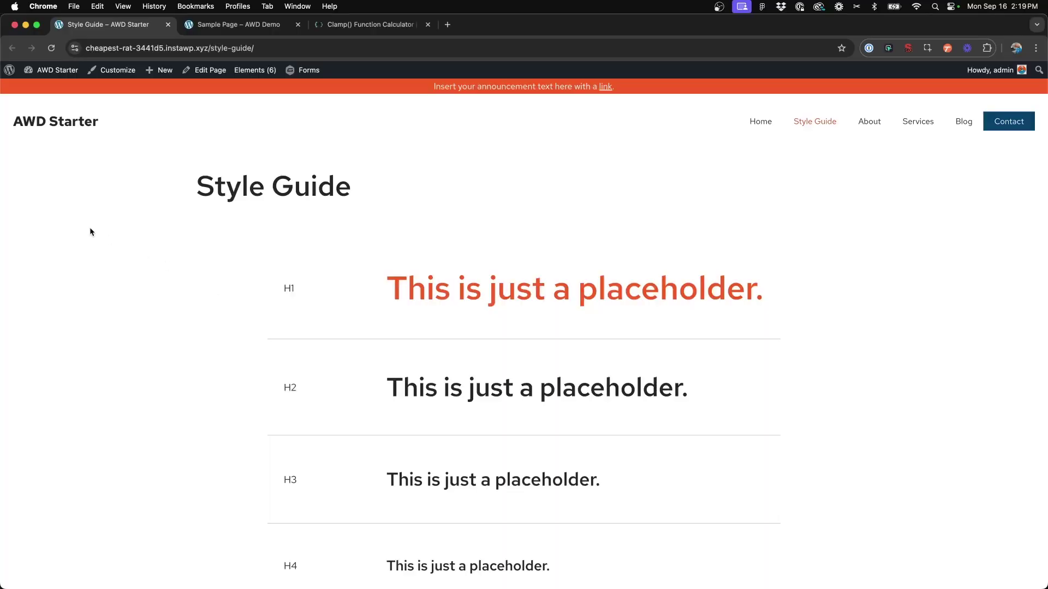
Narrow the browser window to a phone-like width to test how the headings scale.
scroll(89, 230, down, 2)
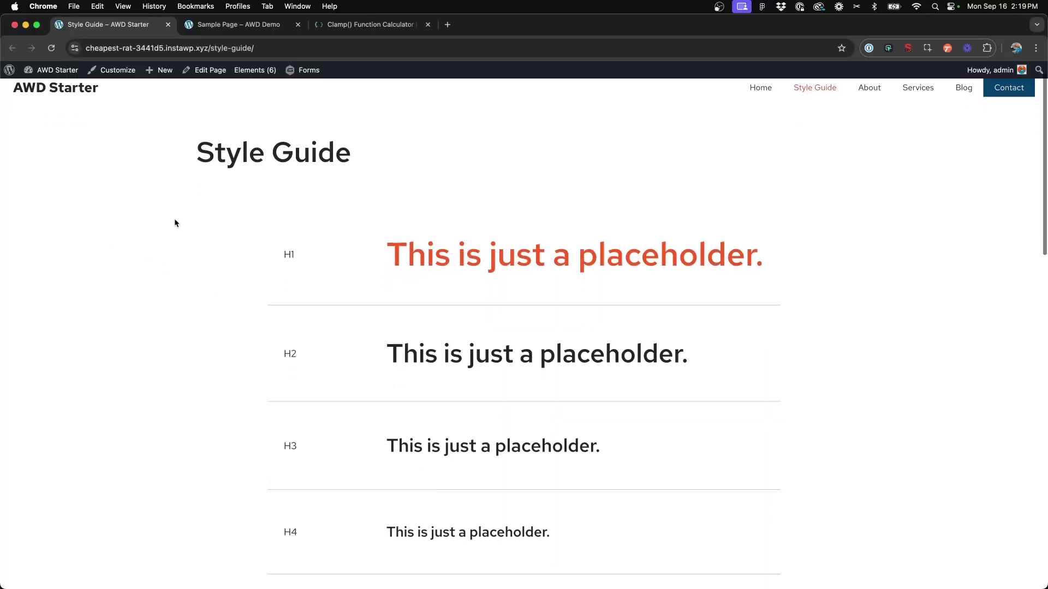
scroll(478, 327, down, 3)
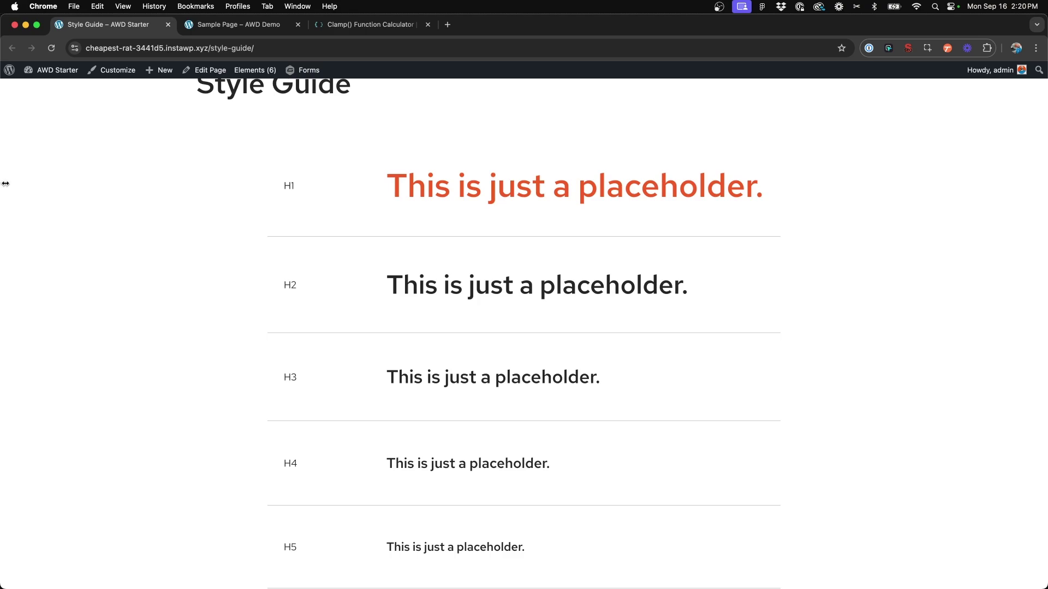
drag(7, 182, 633, 157)
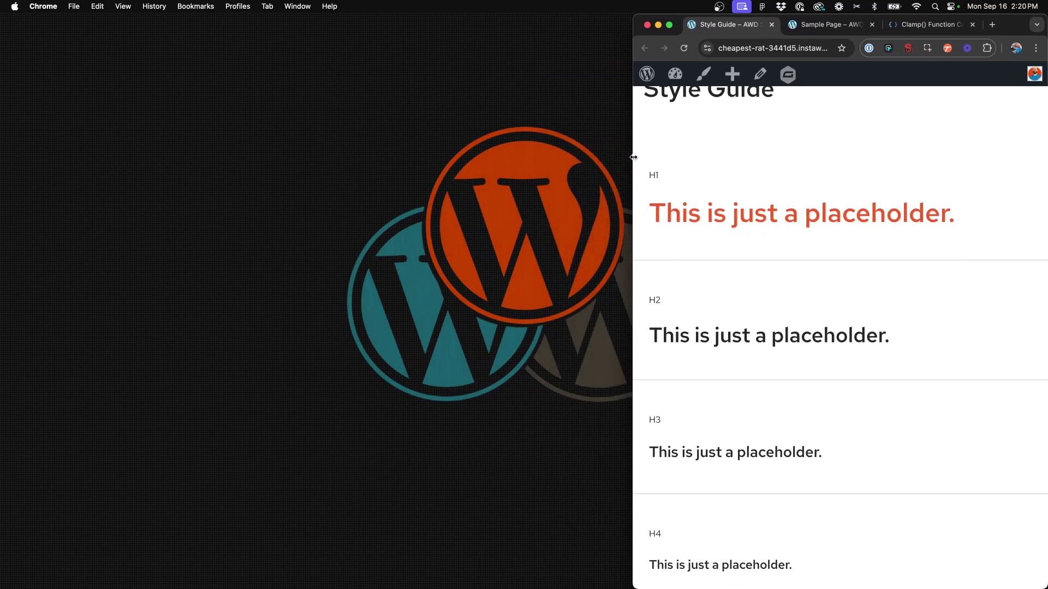
drag(633, 157, 720, 153)
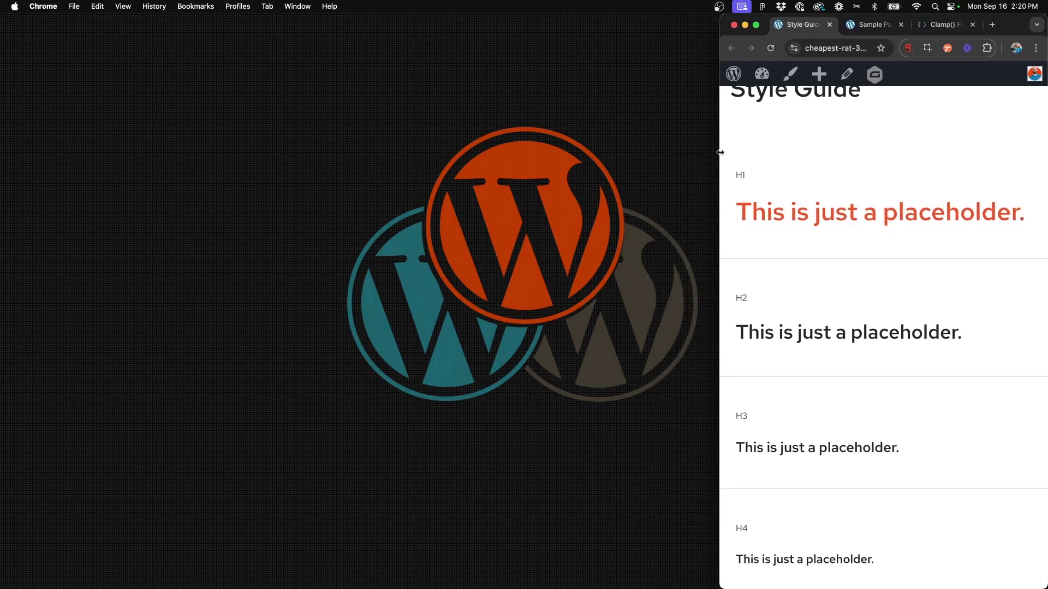
drag(720, 152, 5, 152)
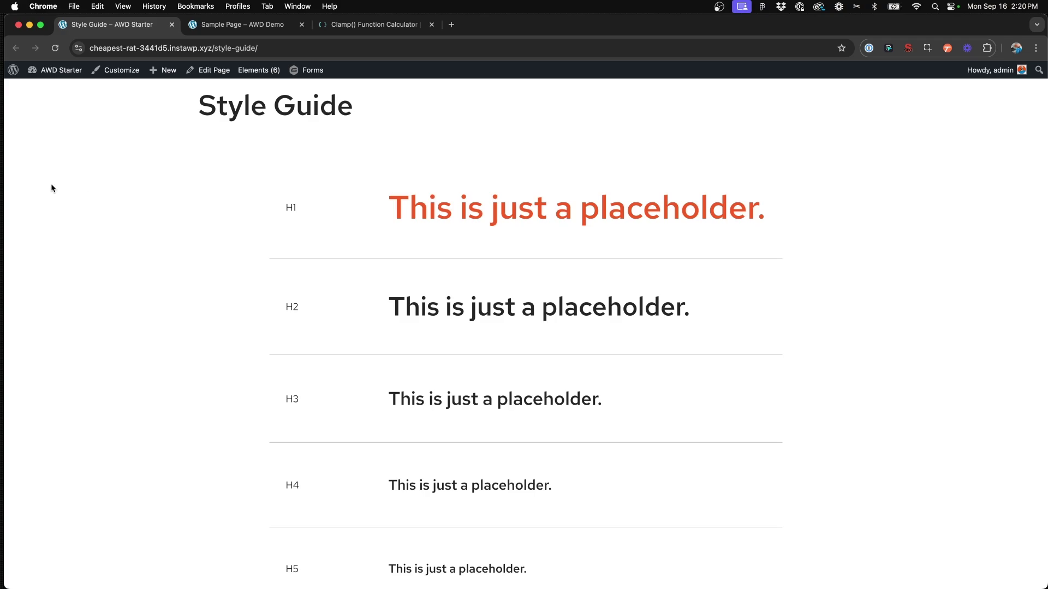
Switch to the AWD Demo Sample Page, narrow the window to check headings, then restore full width.
click(239, 28)
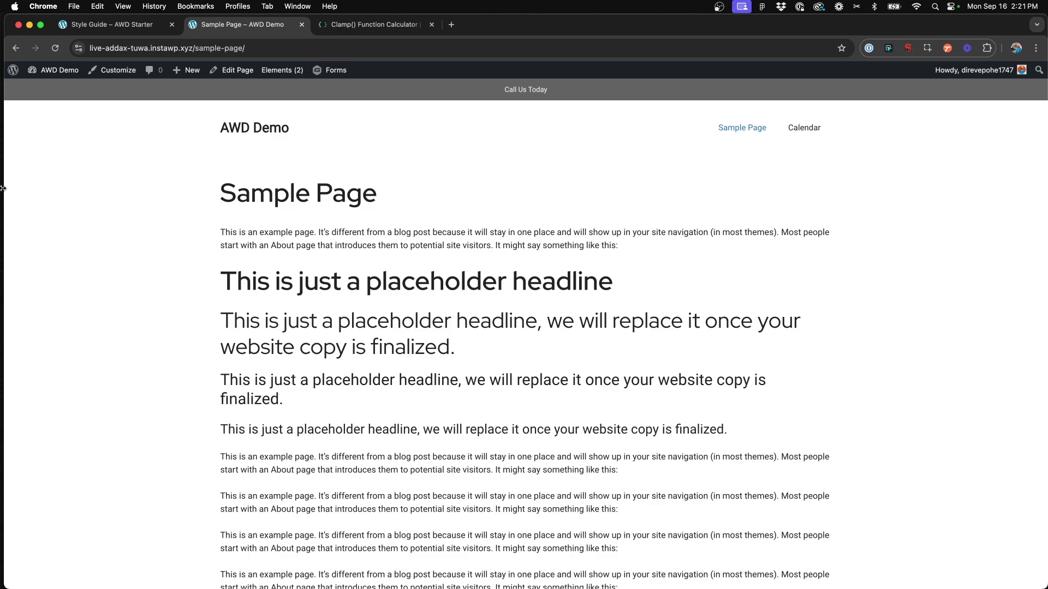
drag(3, 187, 172, 115)
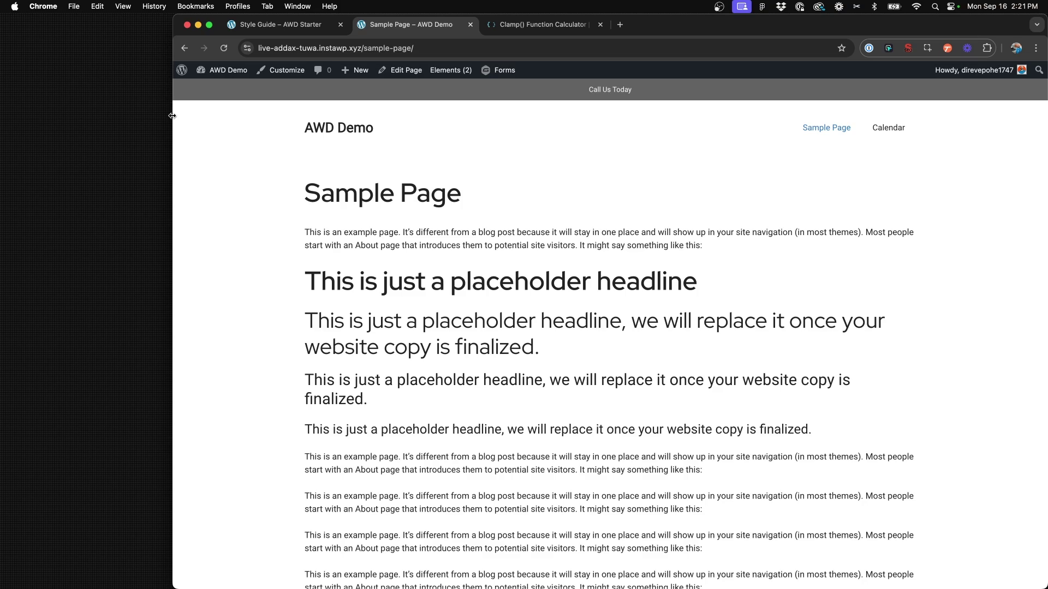
drag(172, 116, 47, 131)
drag(47, 180, 0, 181)
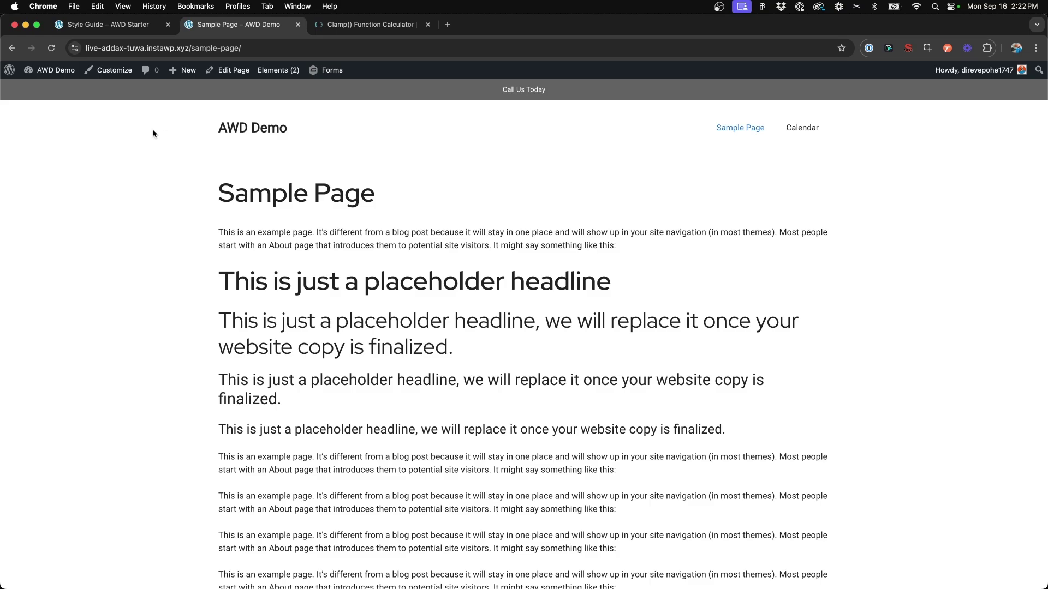
Open the Customizer's Typography settings and expand Heading 1.
click(118, 73)
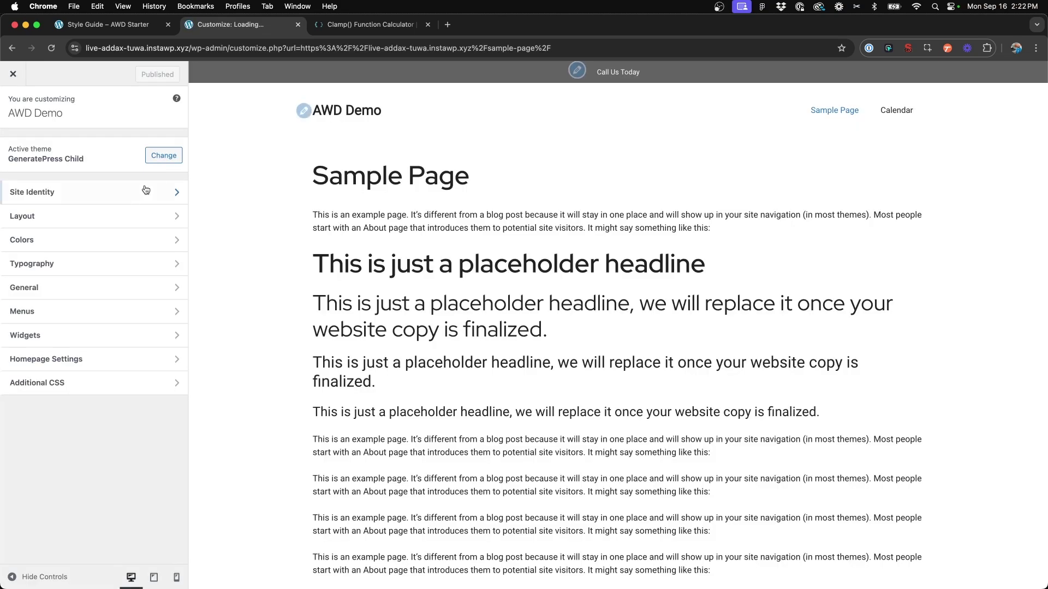
click(74, 265)
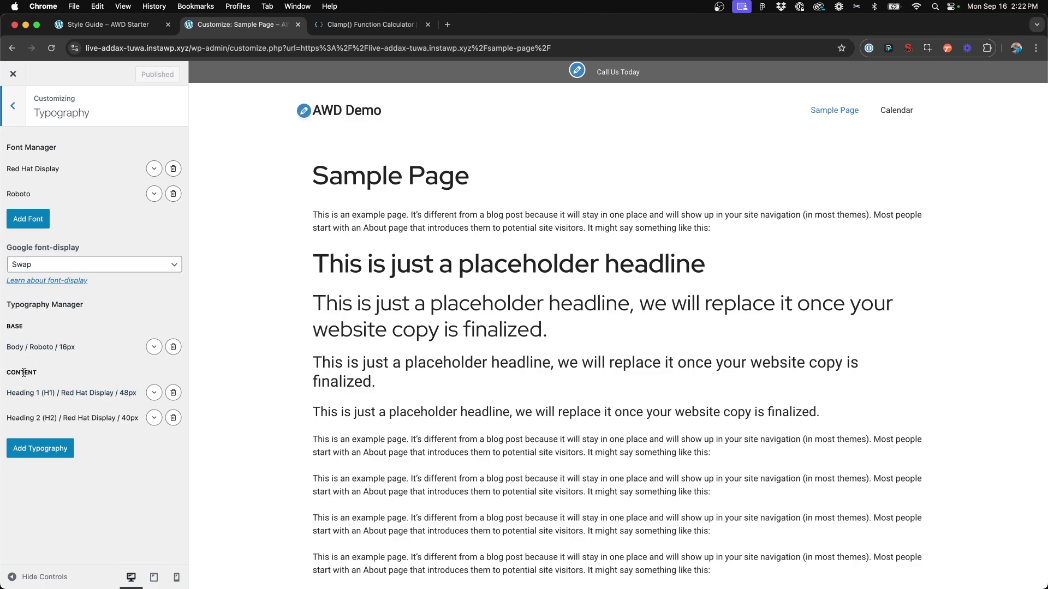
click(154, 393)
scroll(81, 354, down, 4)
scroll(46, 329, down, 1)
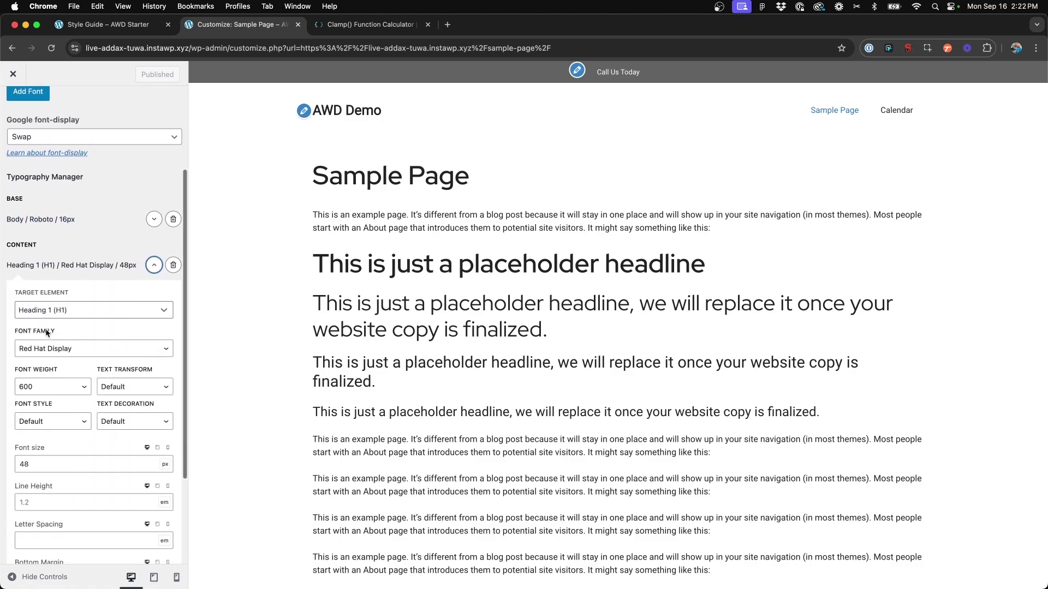
scroll(54, 354, down, 1)
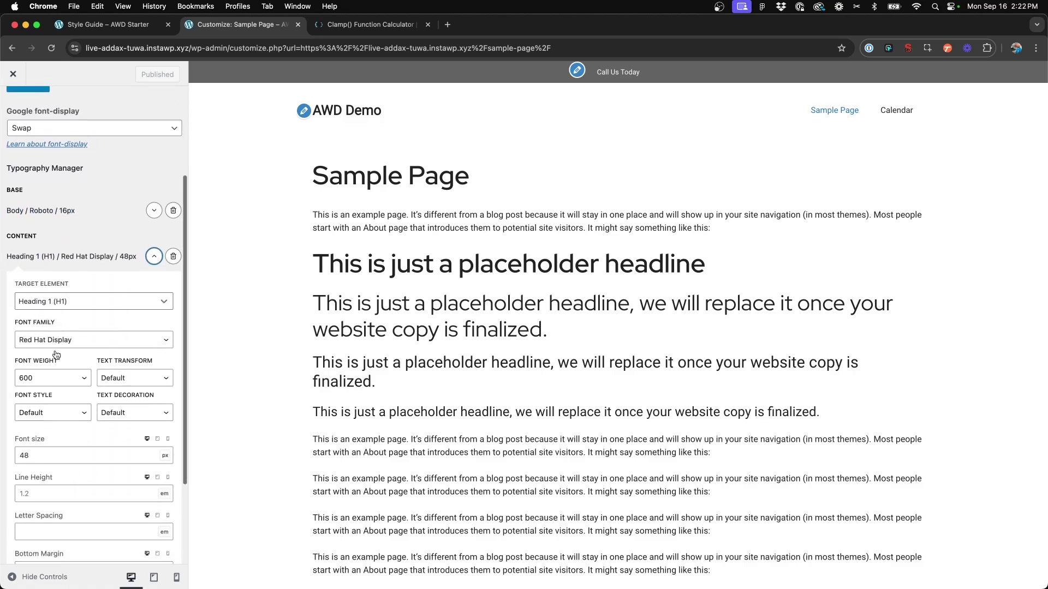
scroll(81, 330, down, 2)
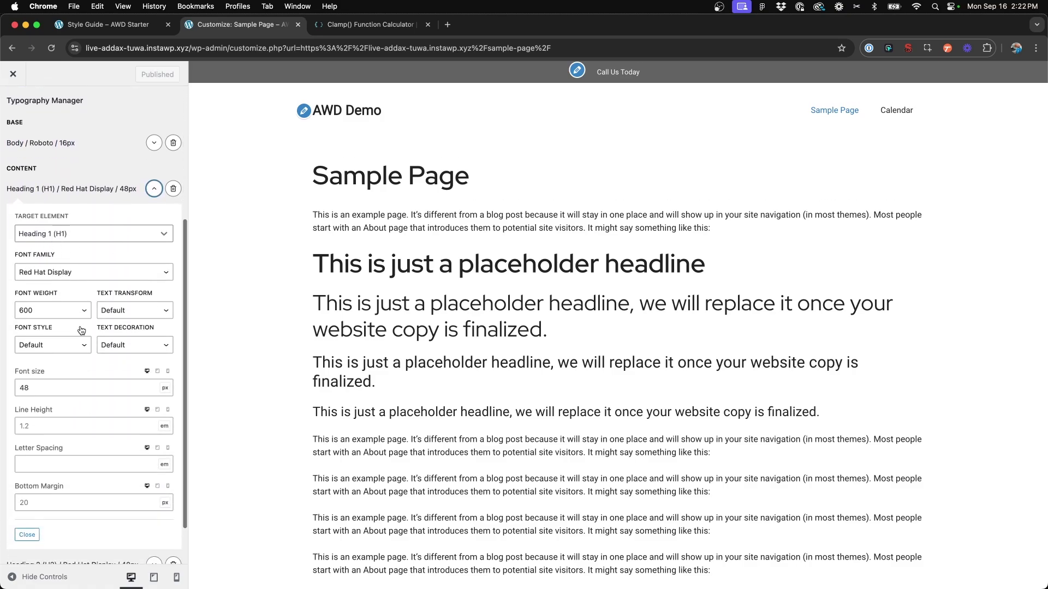
Compare Heading 1's font size across the tablet, mobile and desktop previews.
click(158, 369)
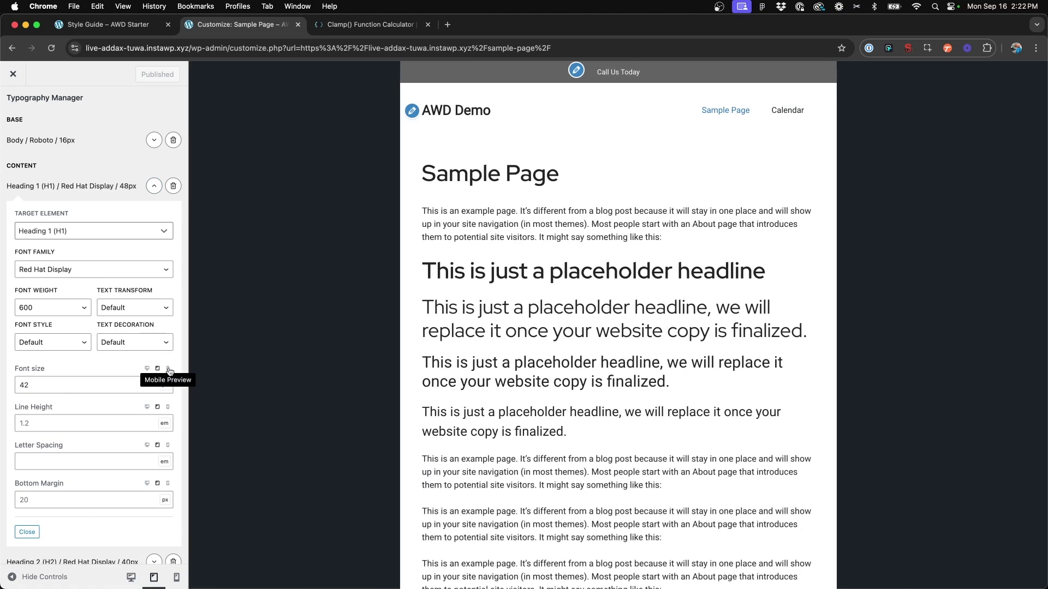
click(169, 370)
click(158, 369)
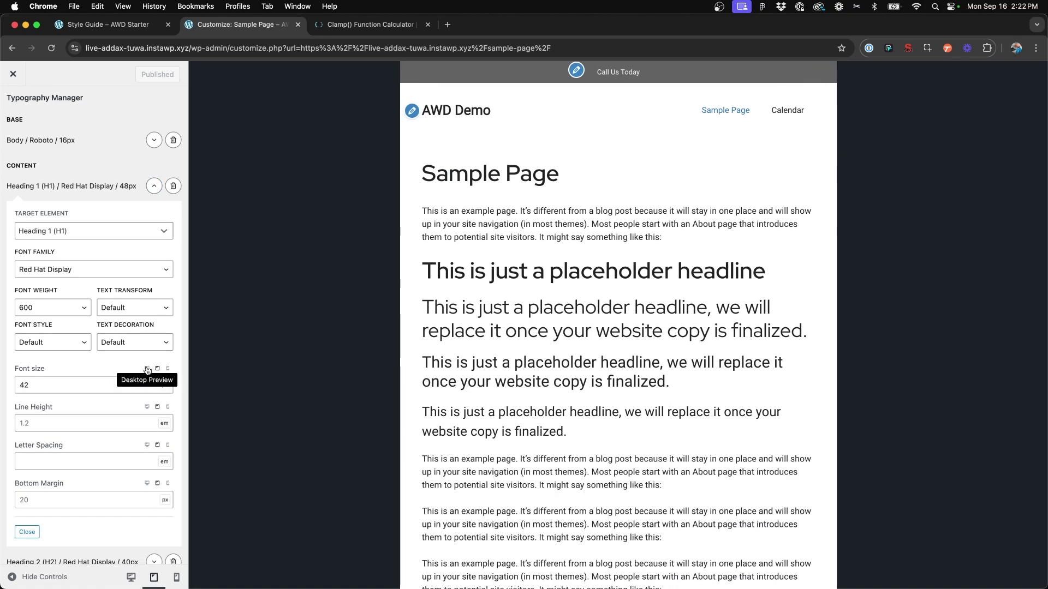
click(147, 368)
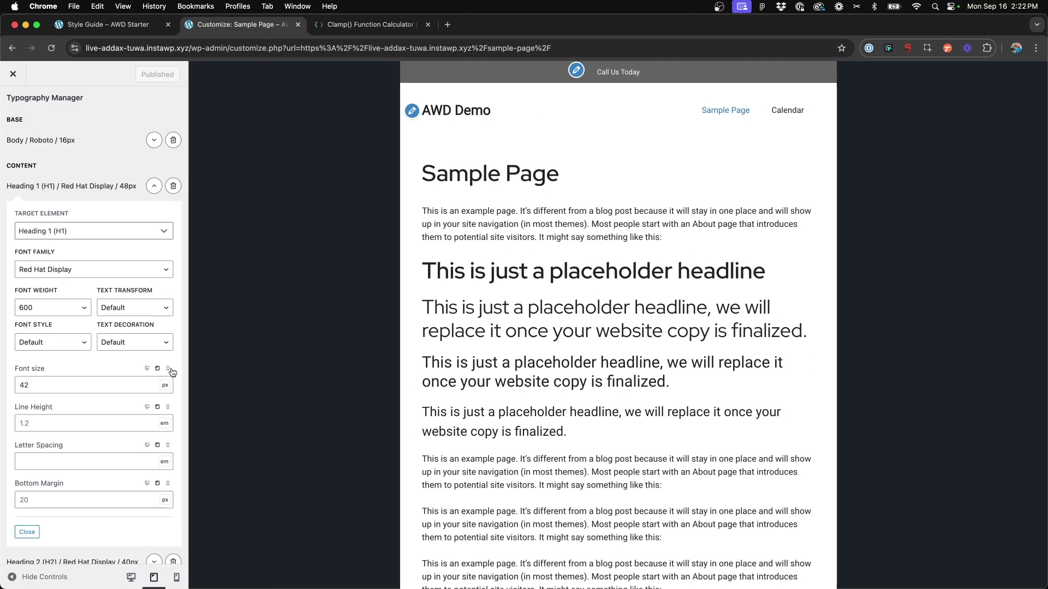
click(167, 368)
click(147, 368)
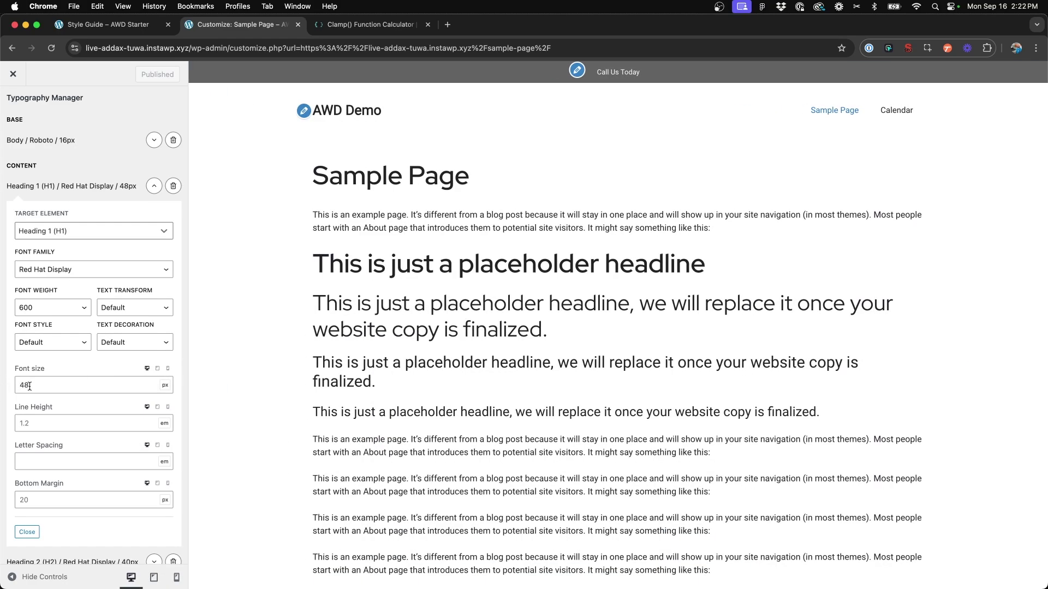
Re-expand Heading 1 and select its current 54px font size value.
scroll(30, 386, down, 1)
scroll(25, 389, up, 3)
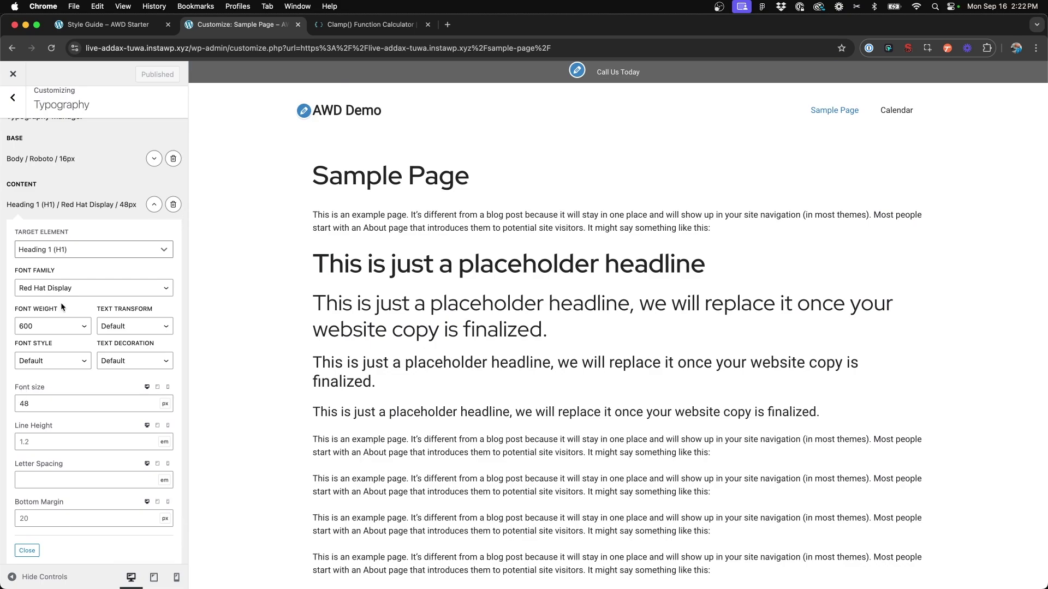
scroll(61, 303, up, 3)
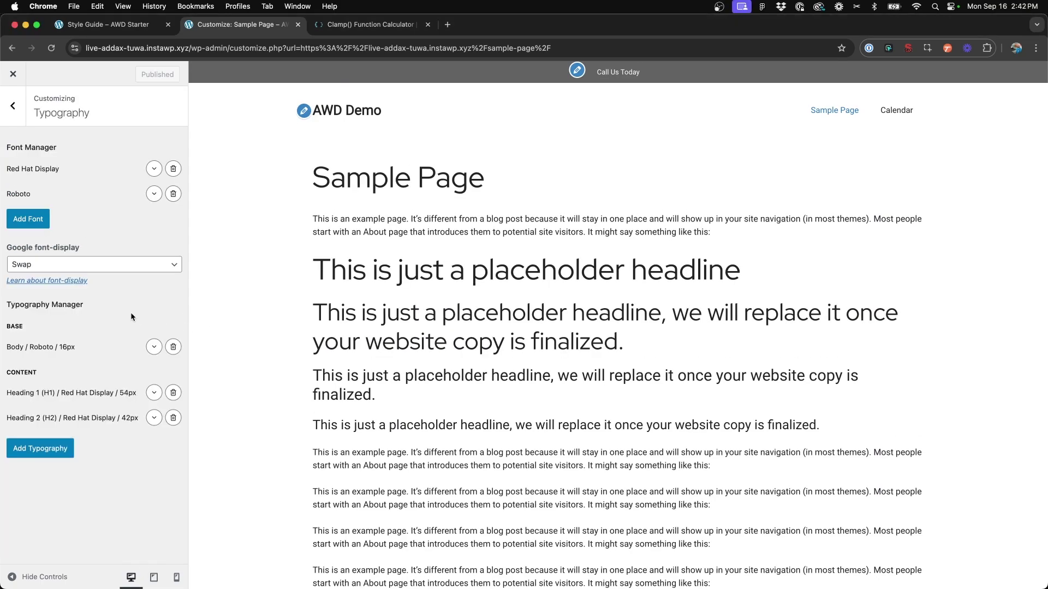
click(154, 393)
scroll(152, 395, down, 5)
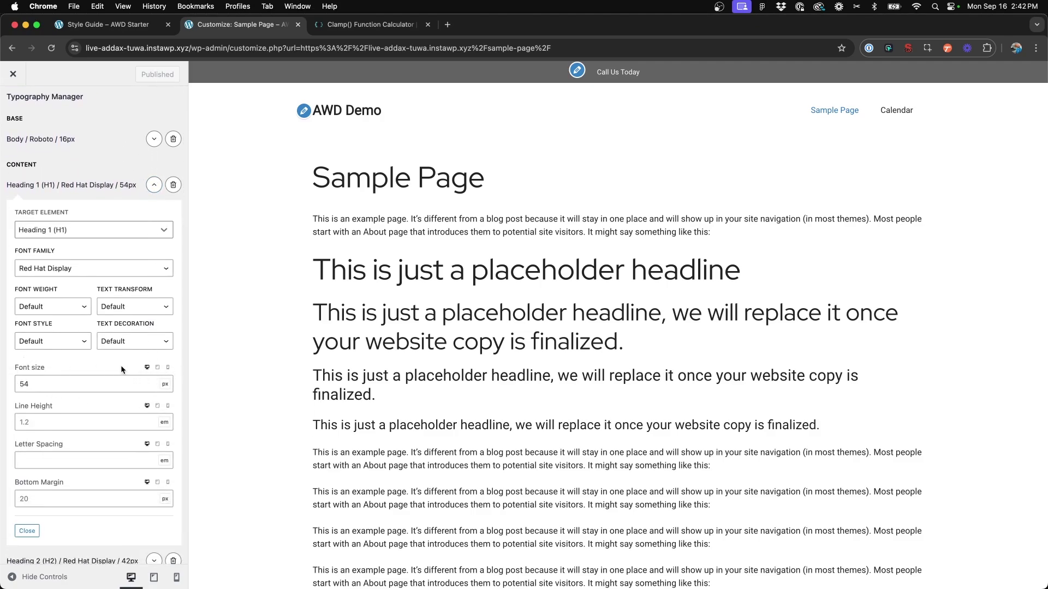
double_click(84, 383)
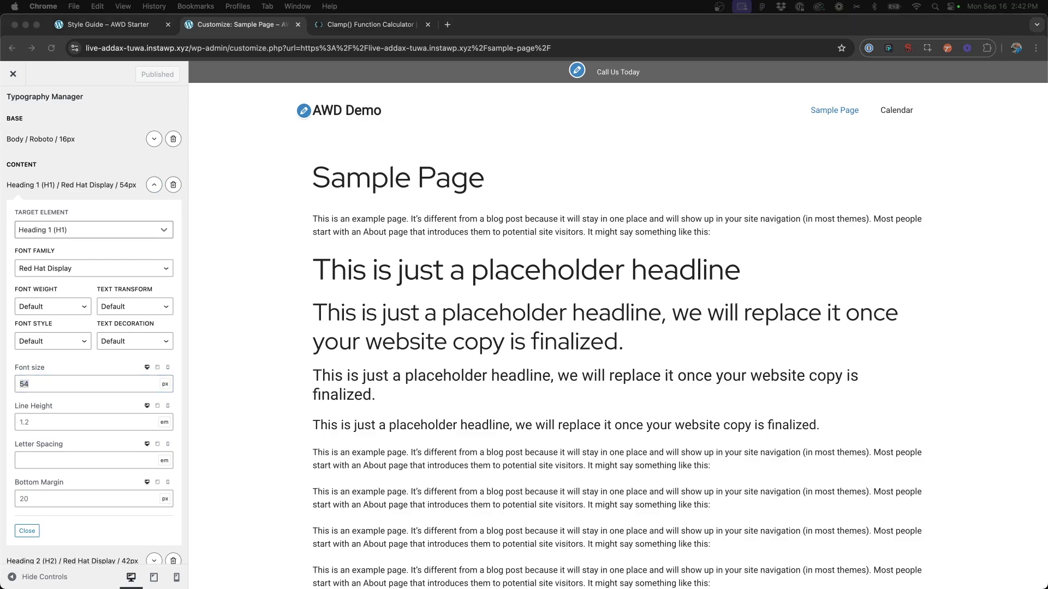
In the Clamp() calculator, switch the target values between pixel and rem units.
click(354, 24)
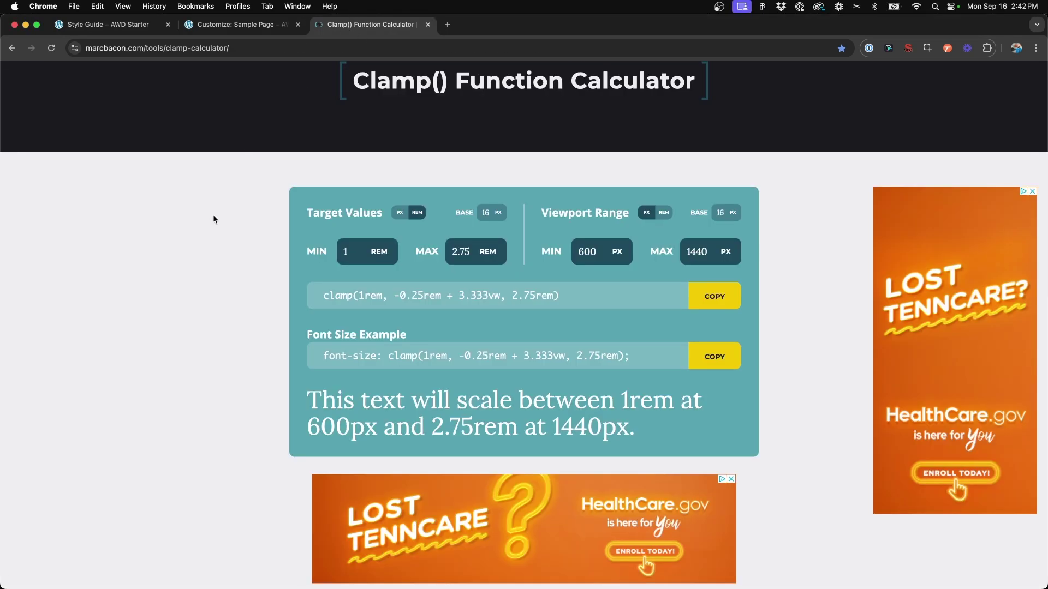
scroll(214, 218, up, 3)
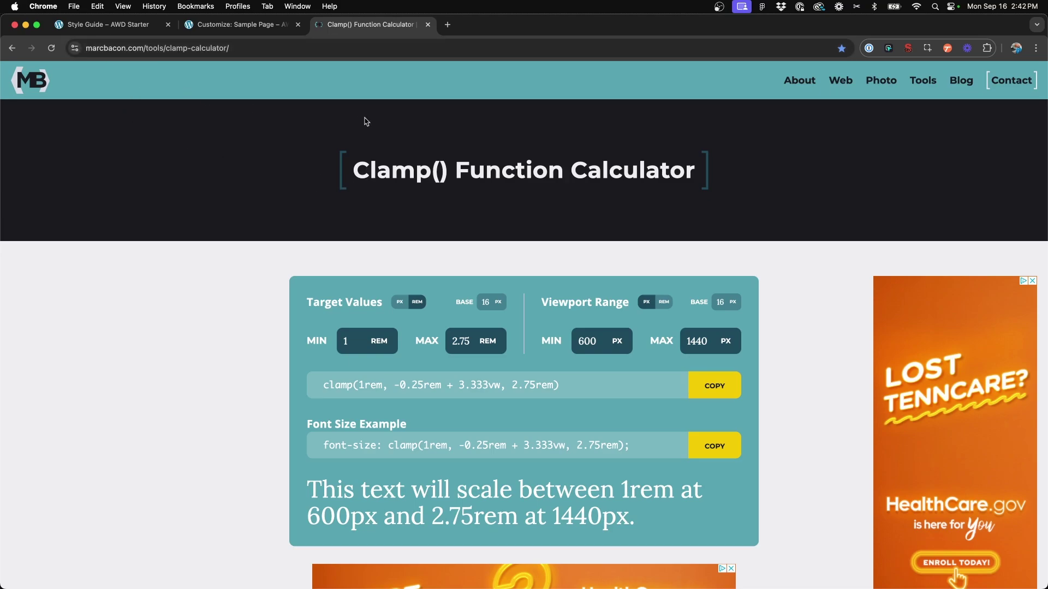
scroll(268, 219, down, 1)
scroll(268, 219, down, 3)
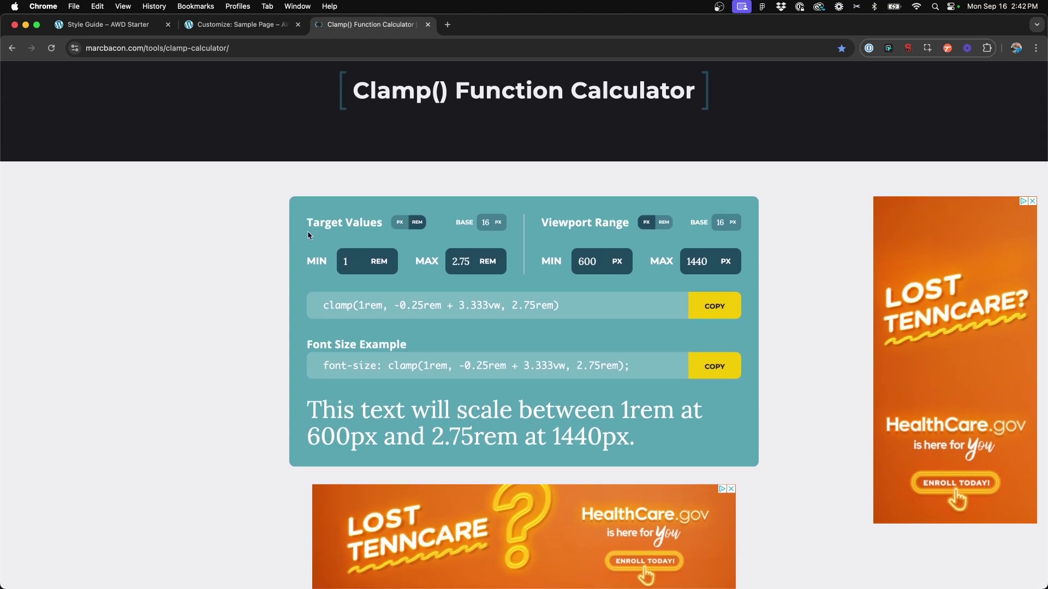
click(400, 224)
click(418, 223)
click(401, 222)
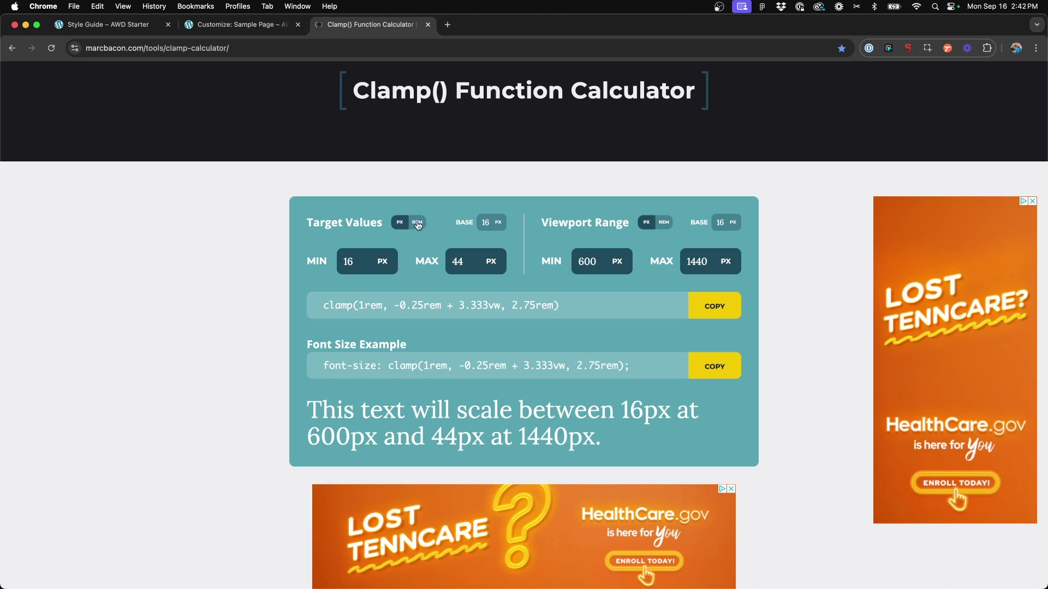
click(418, 226)
click(347, 261)
double_click(348, 263)
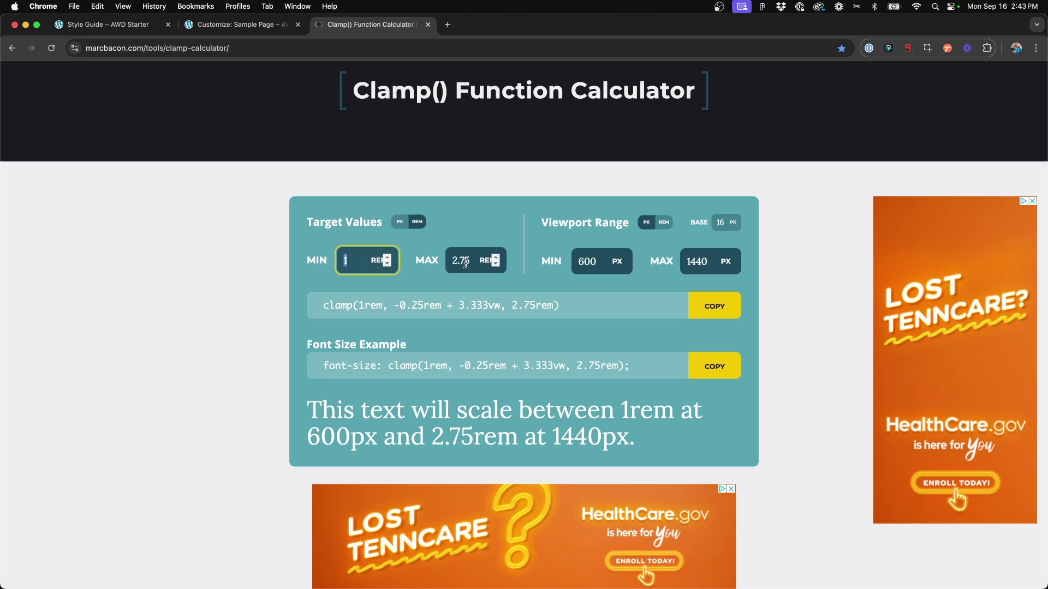
click(400, 223)
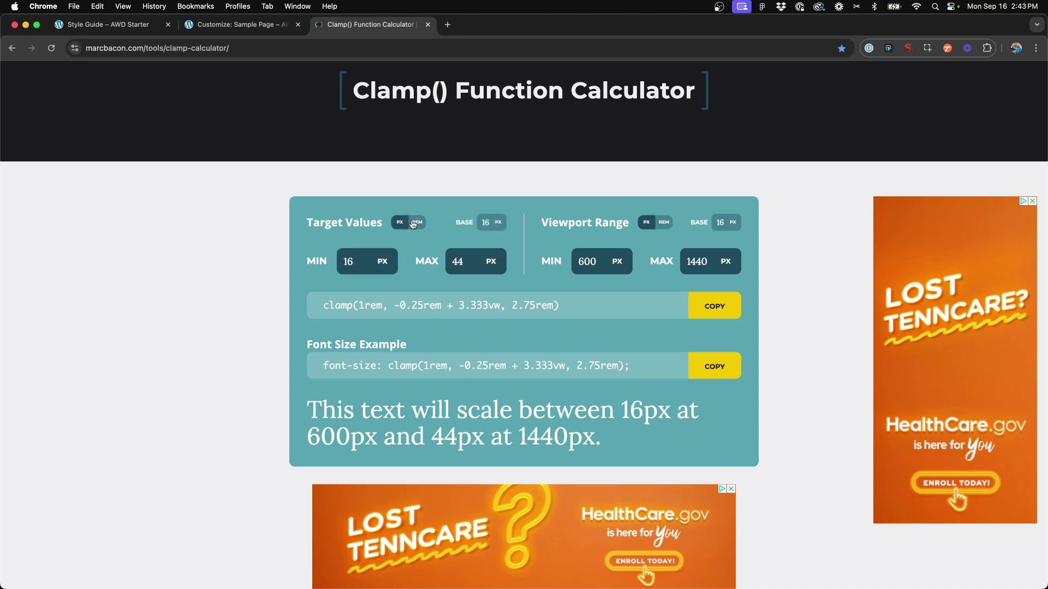
double_click(361, 261)
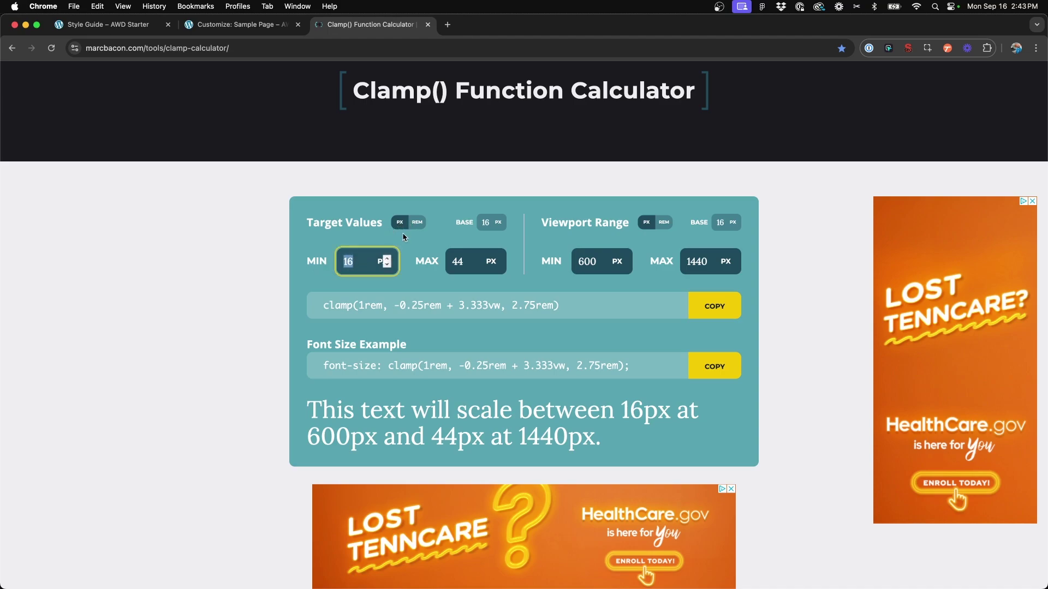
click(416, 223)
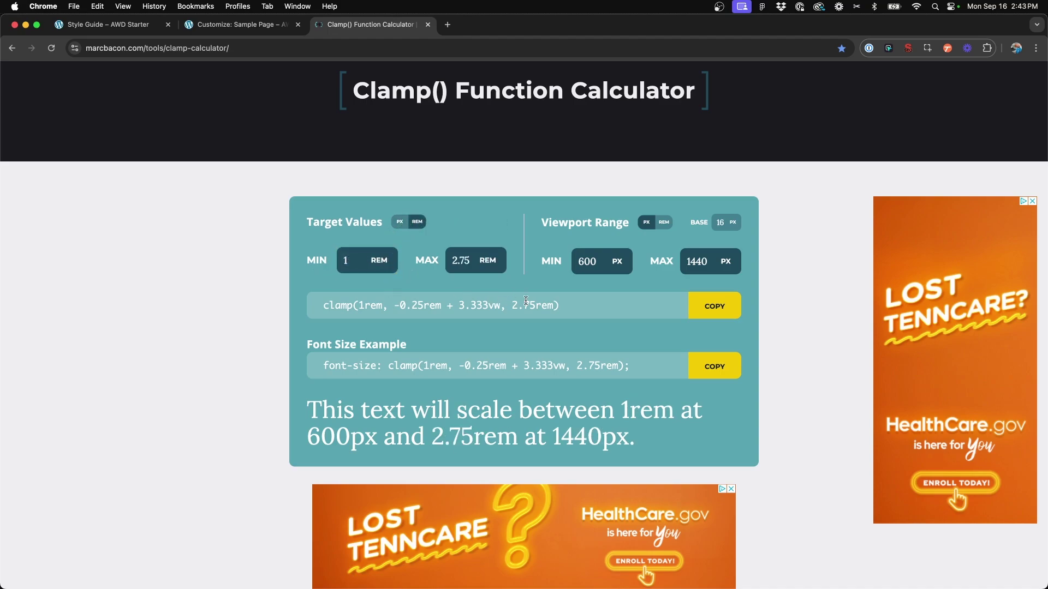
click(399, 222)
click(358, 267)
Set target min 48px and max 54px, then convert to rem (3–3.375rem).
double_click(357, 267)
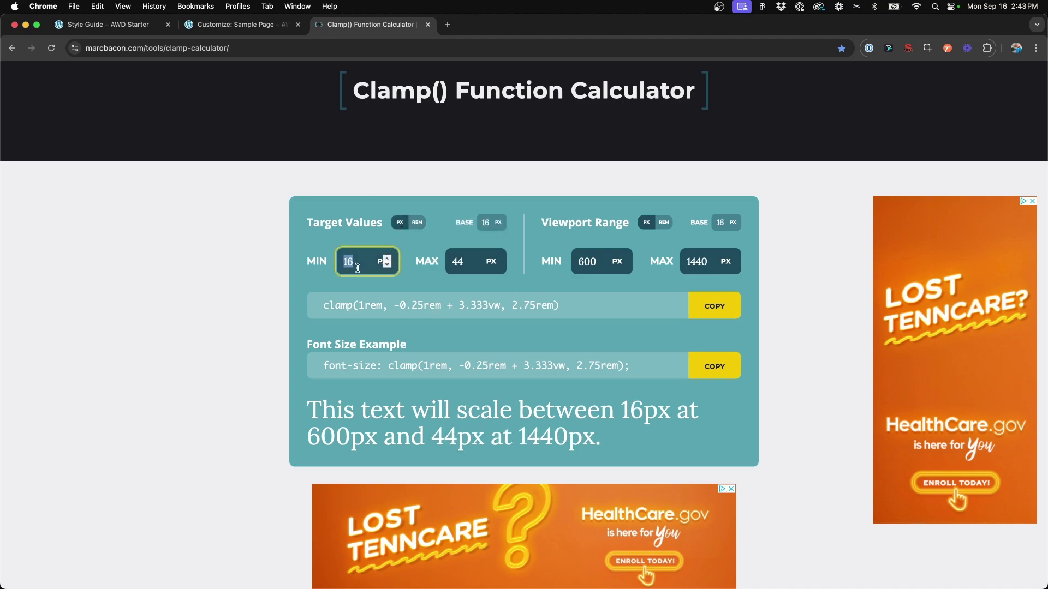
click(300, 261)
click(347, 257)
double_click(348, 257)
text(48)
double_click(469, 258)
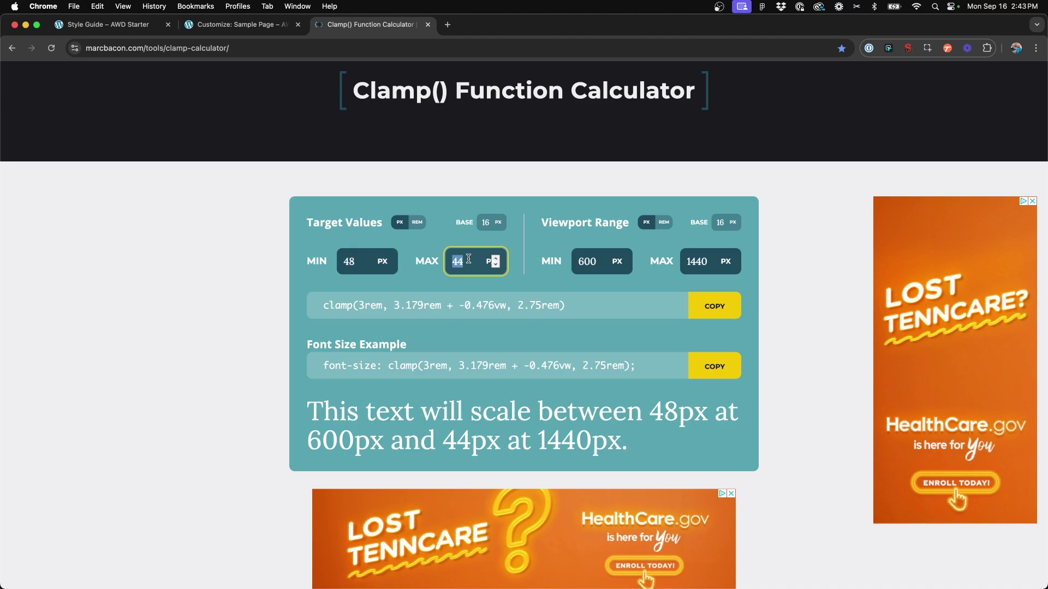
text(54)
click(417, 222)
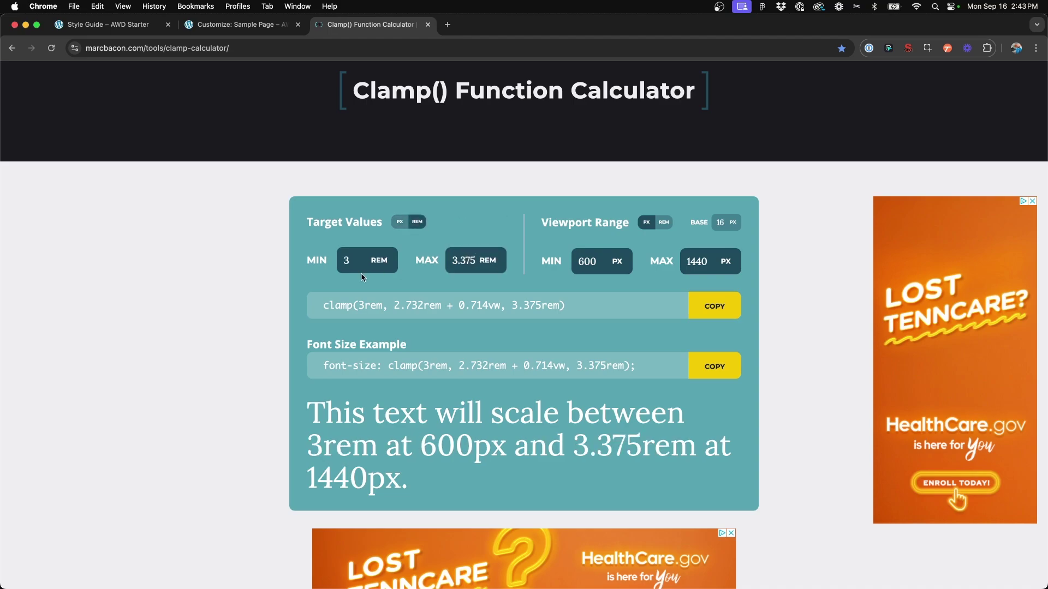
scroll(362, 278, down, 1)
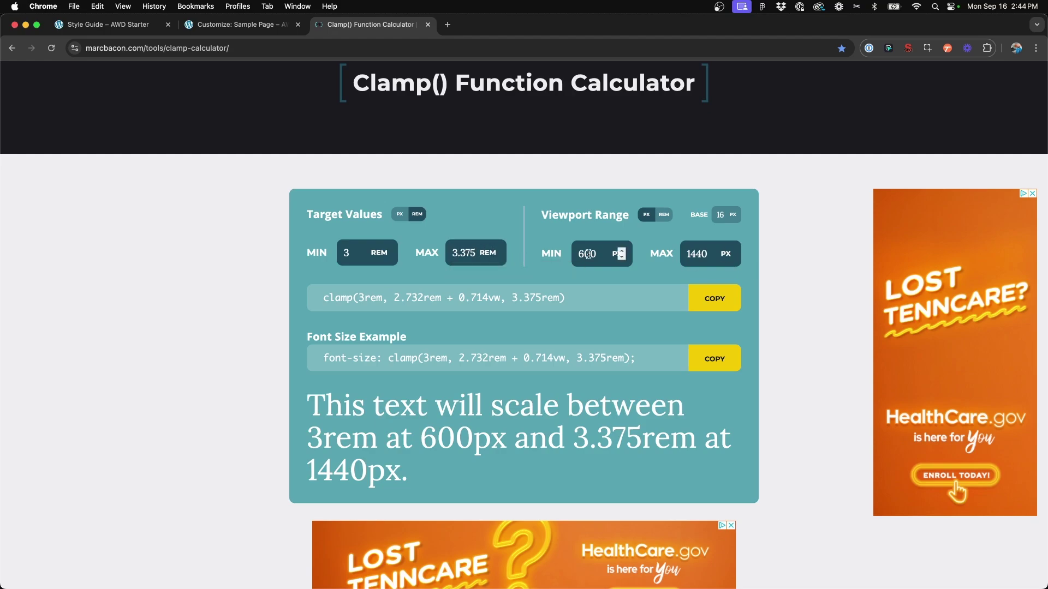
Copy clamp(3rem, 2.732rem + 0.714vw, 3.375rem) and paste it as Heading 1's desktop font size.
click(709, 304)
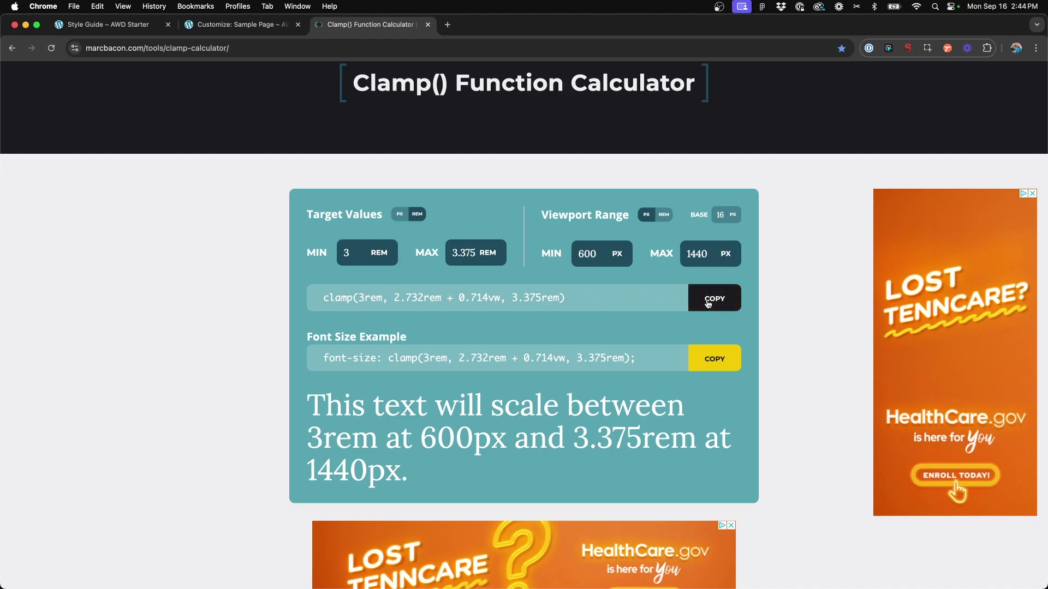
click(232, 24)
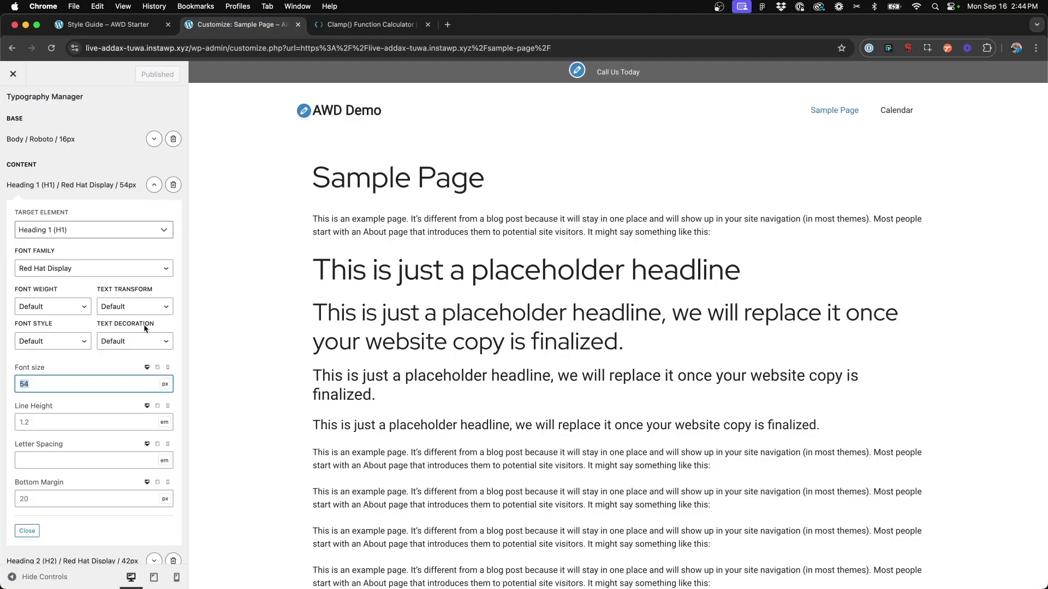
key(super+v)
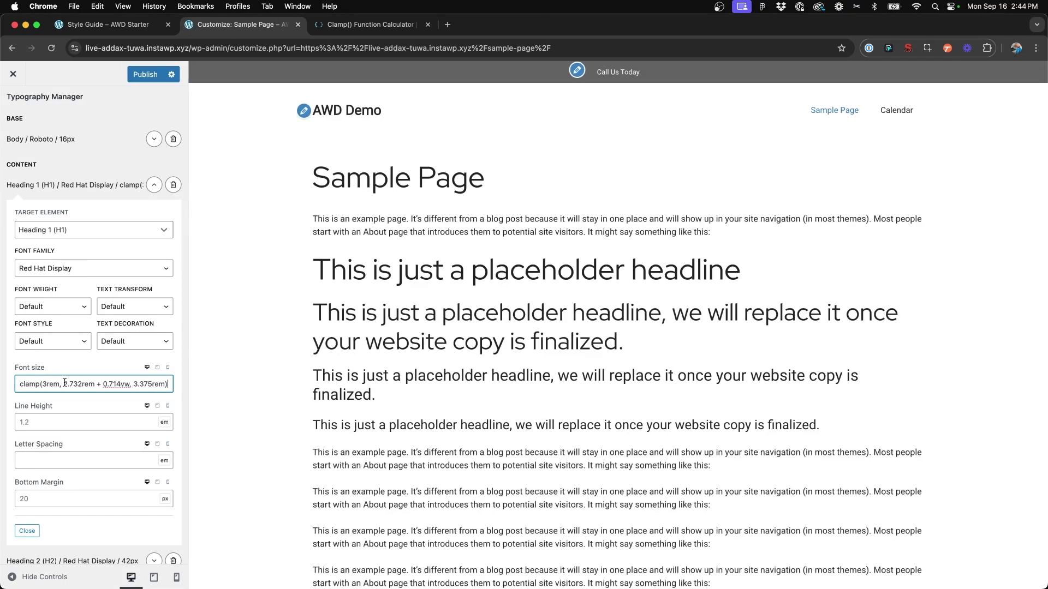
Apply the same clamp value to Heading 1's tablet and mobile font sizes, then return to desktop preview.
click(157, 367)
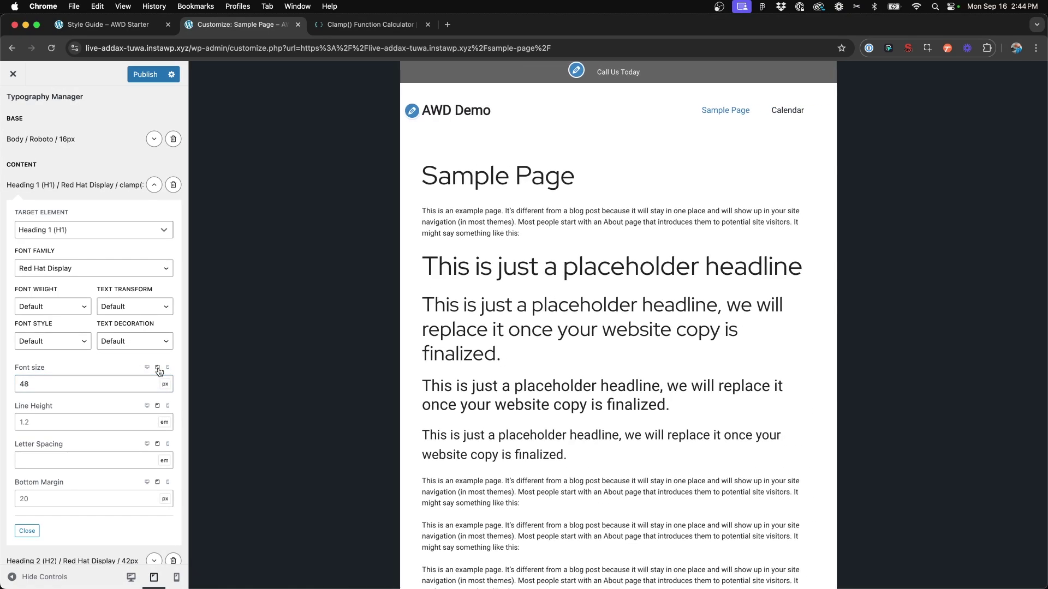
click(124, 381)
double_click(124, 382)
click(167, 368)
double_click(138, 383)
key(super+v)
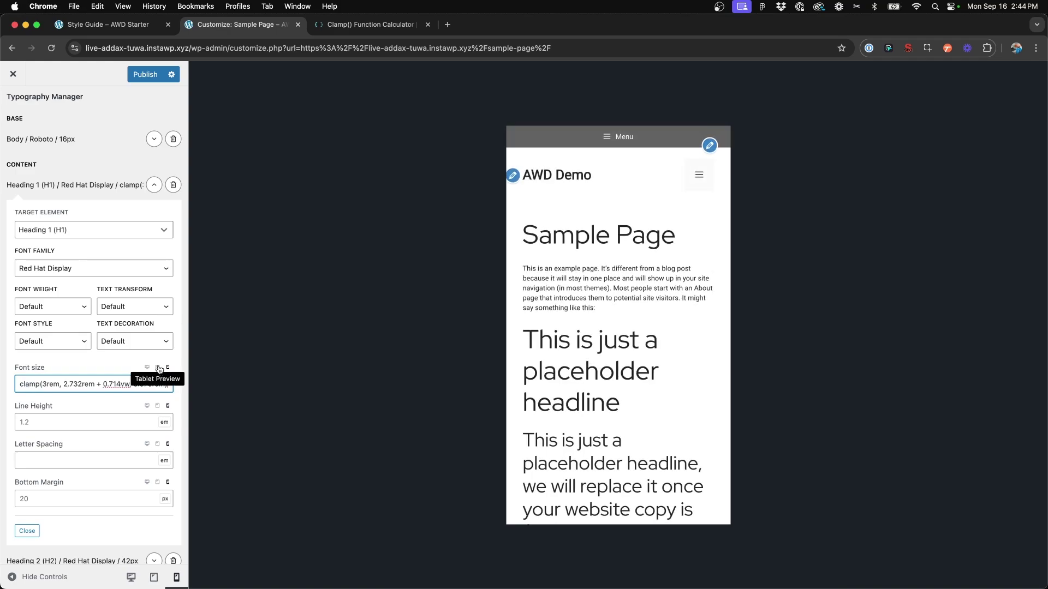
click(147, 368)
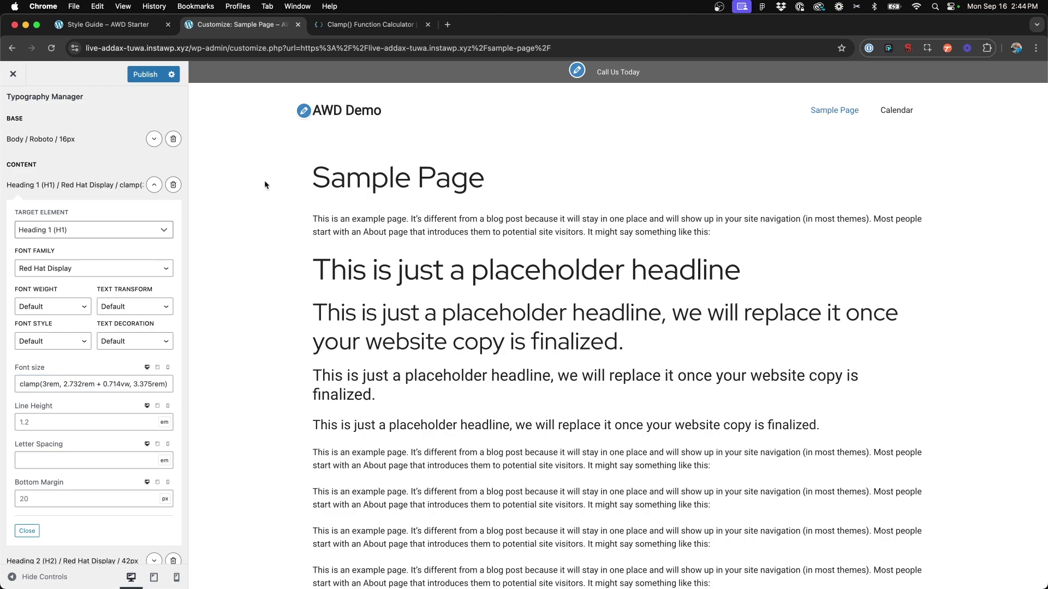
Enter 2.25 and 2.75 rem as the calculator's min and max, then copy the clamp() result.
click(371, 24)
double_click(352, 251)
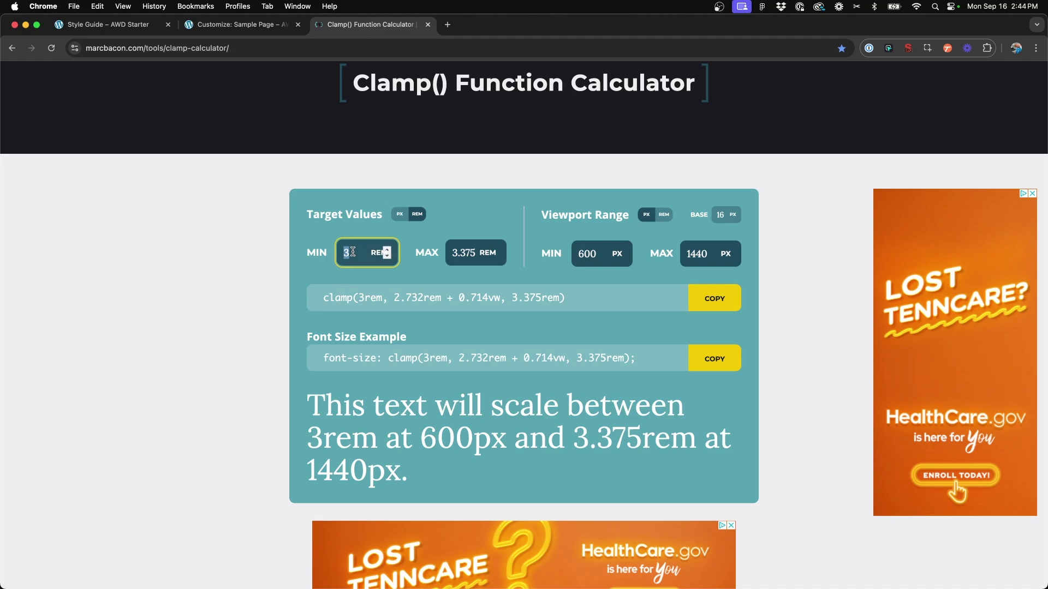
text(2.25)
double_click(463, 251)
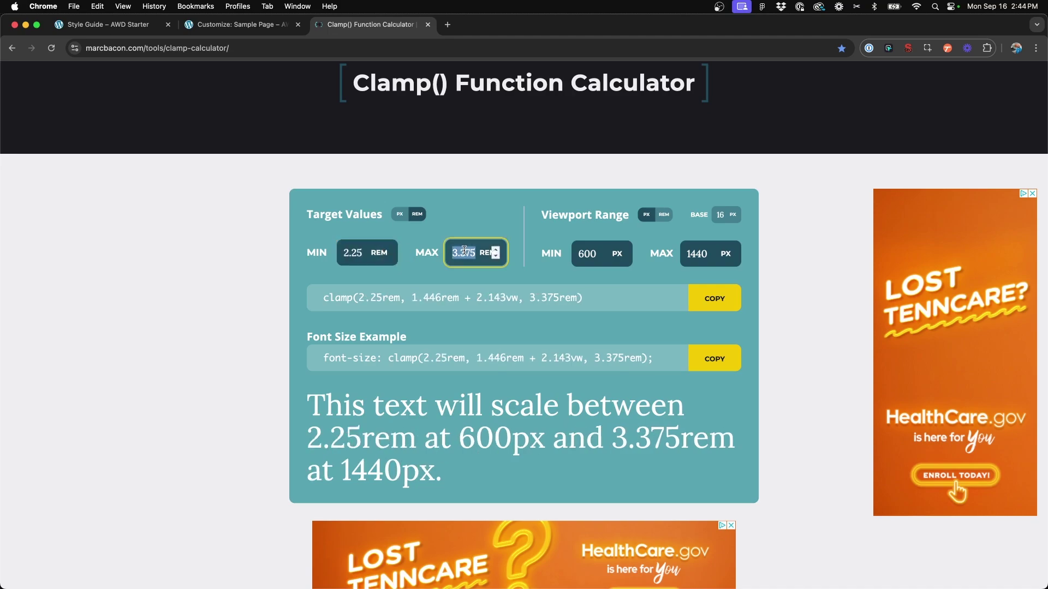
text(2.75)
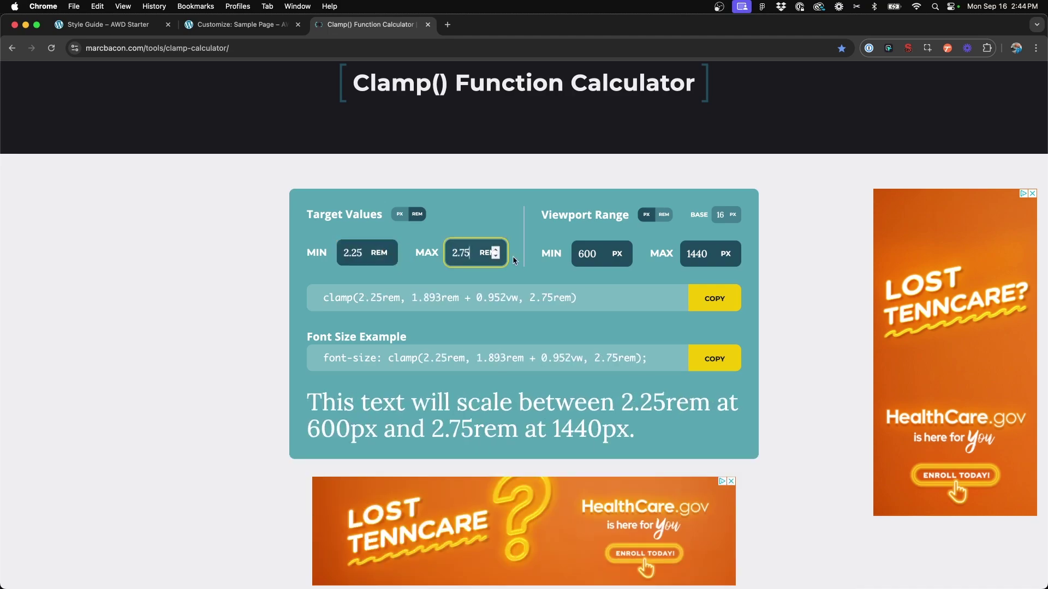
click(712, 298)
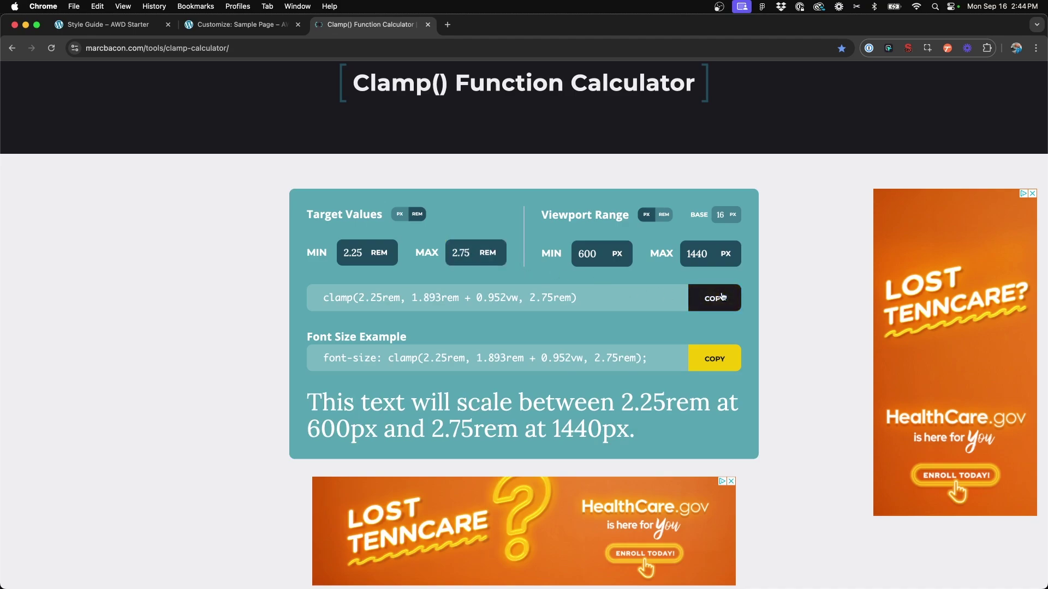
Collapse Heading 1, expand Heading 2, and paste the clamp value over its 42px desktop size.
click(221, 27)
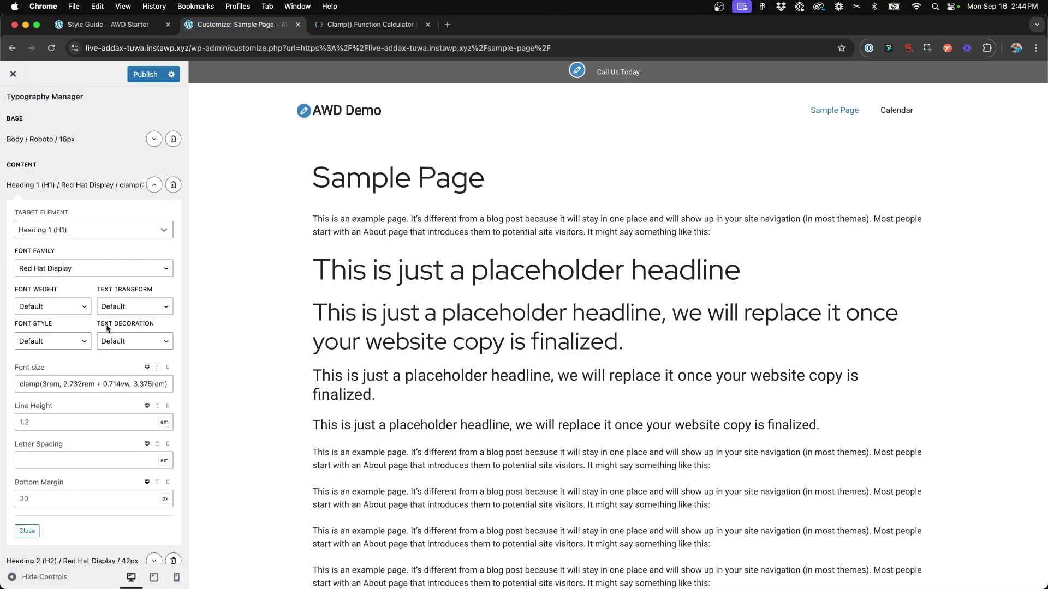
click(154, 185)
click(154, 417)
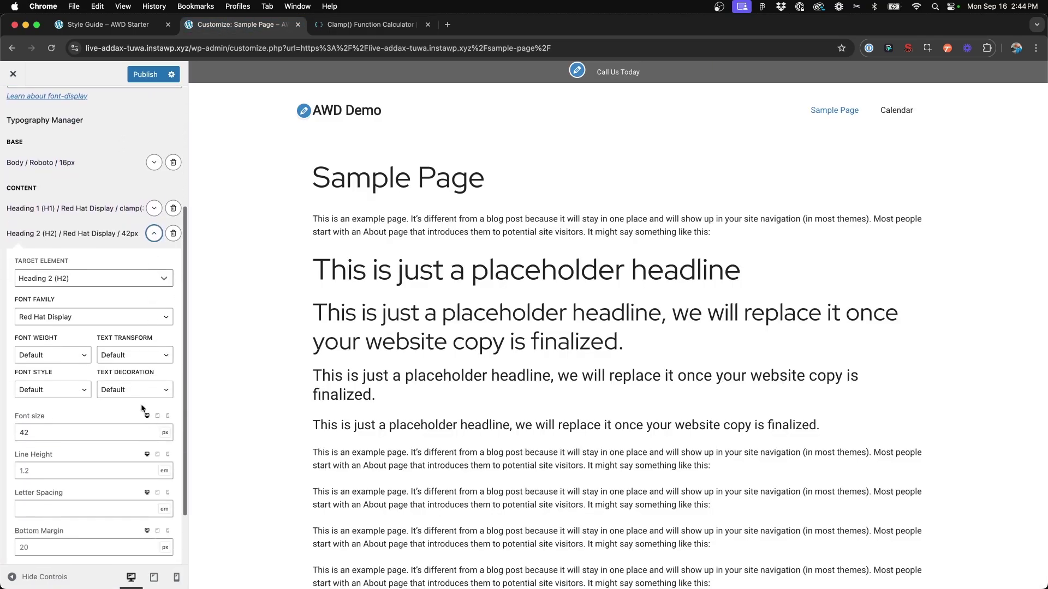
double_click(83, 360)
key(cmd+v)
Paste the clamp into Heading 2's tablet and mobile sizes, then publish and close the Customizer.
click(157, 342)
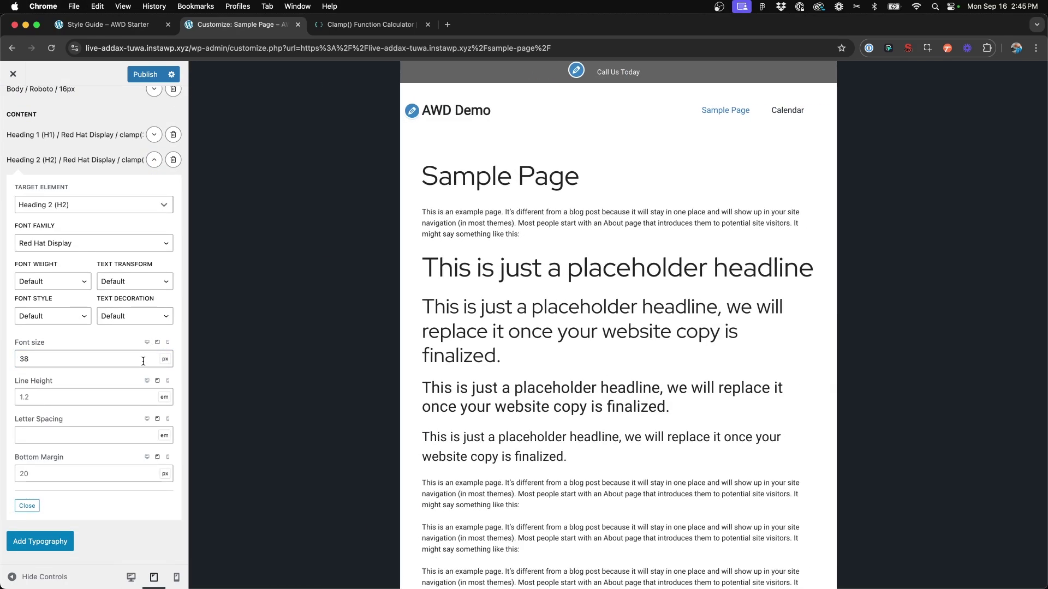
key(cmd+v)
click(167, 342)
double_click(150, 357)
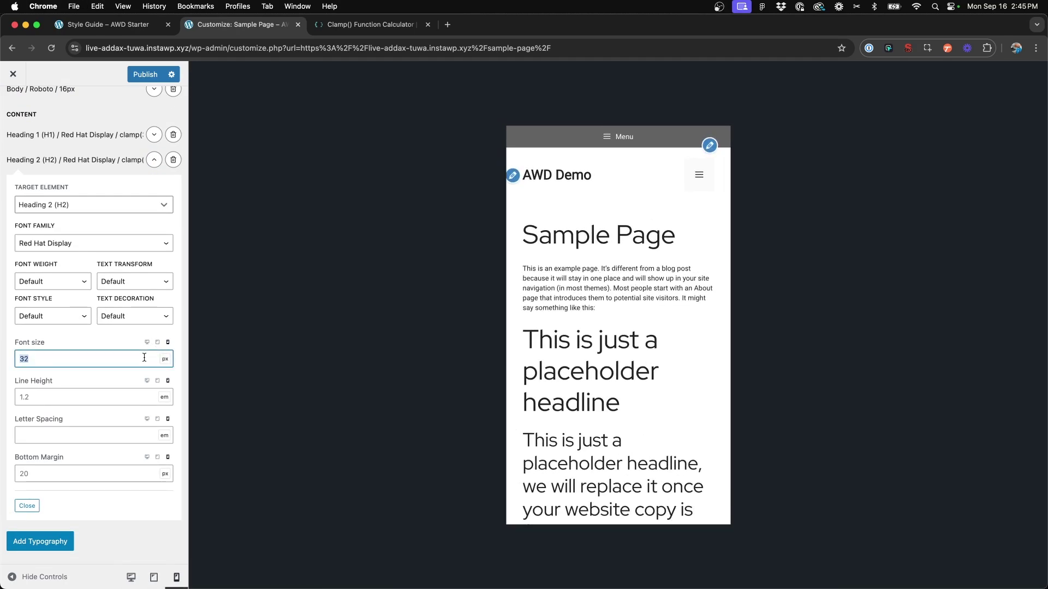
key(cmd+v)
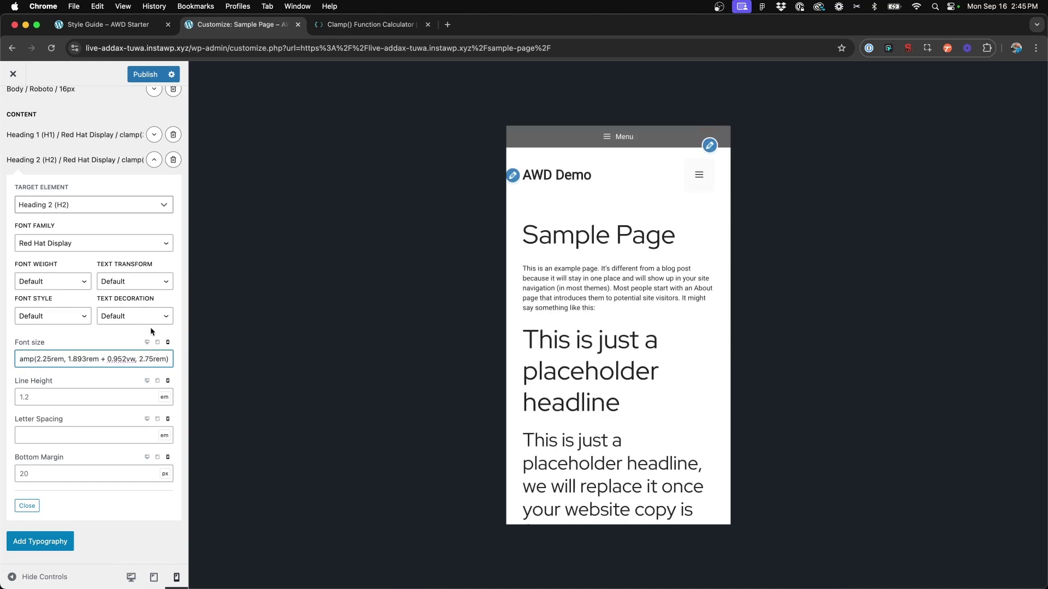
click(146, 74)
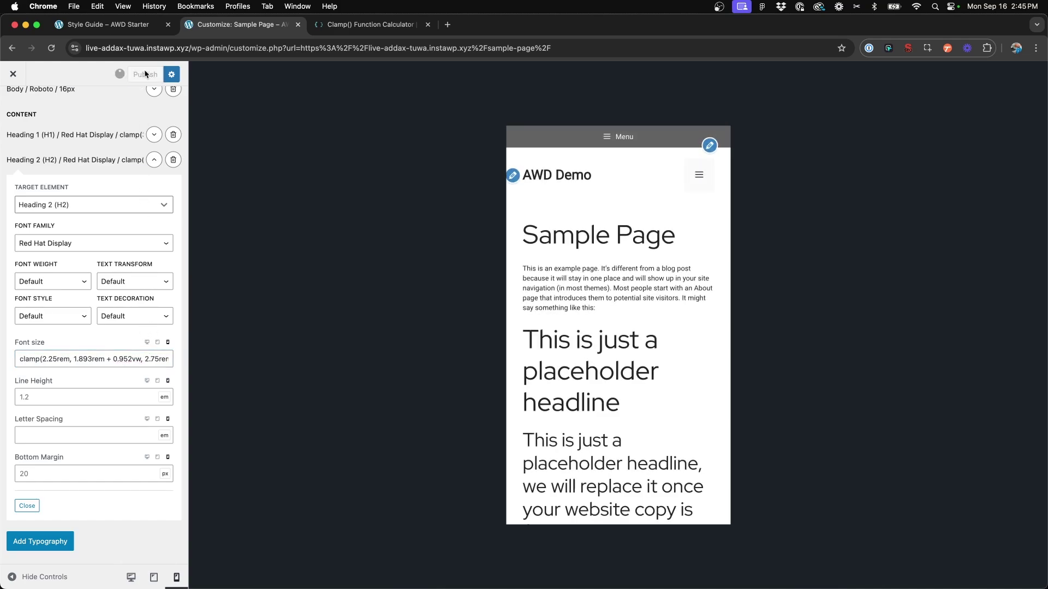
click(14, 75)
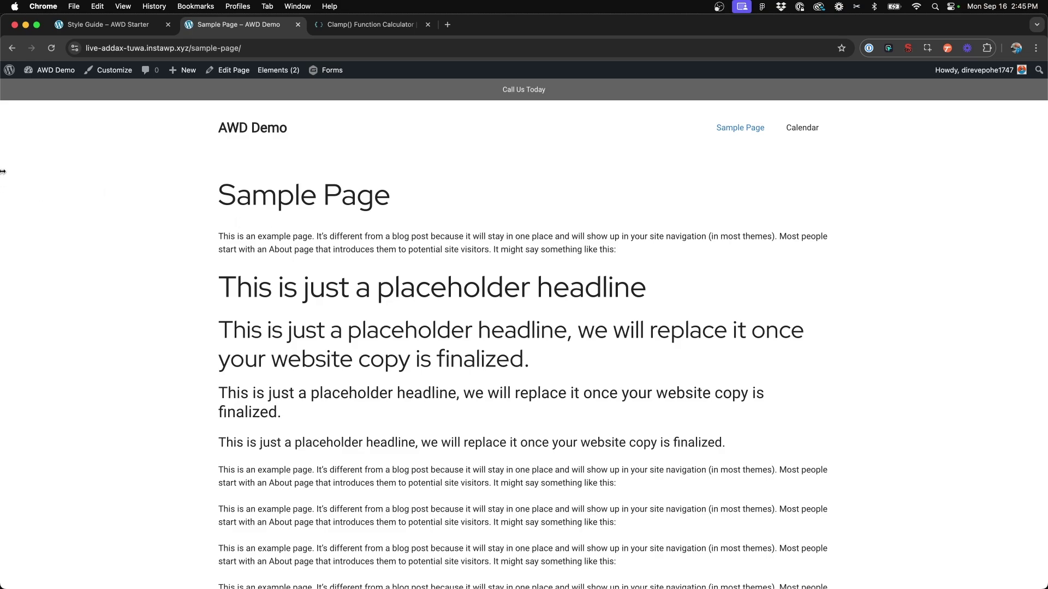
Shrink the front-end browser window to phone width, watching the Sample Page headings scale down.
drag(5, 171, 658, 196)
drag(496, 279, 751, 280)
click(196, 325)
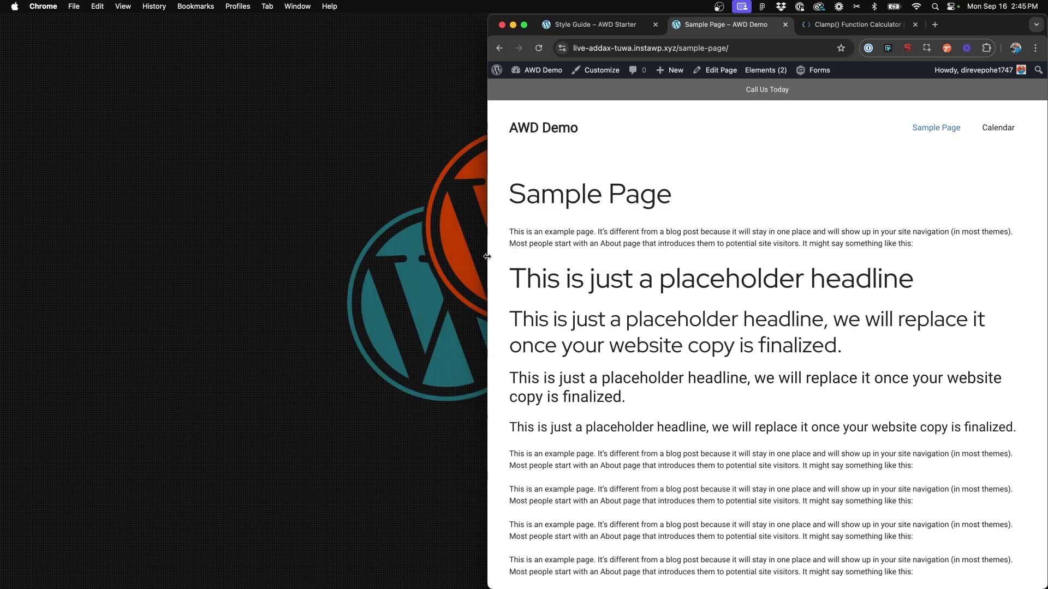
drag(488, 257, 1, 244)
Edit Sample Page, select the first headline, and show its Typography panel (inherited 54px size).
click(234, 72)
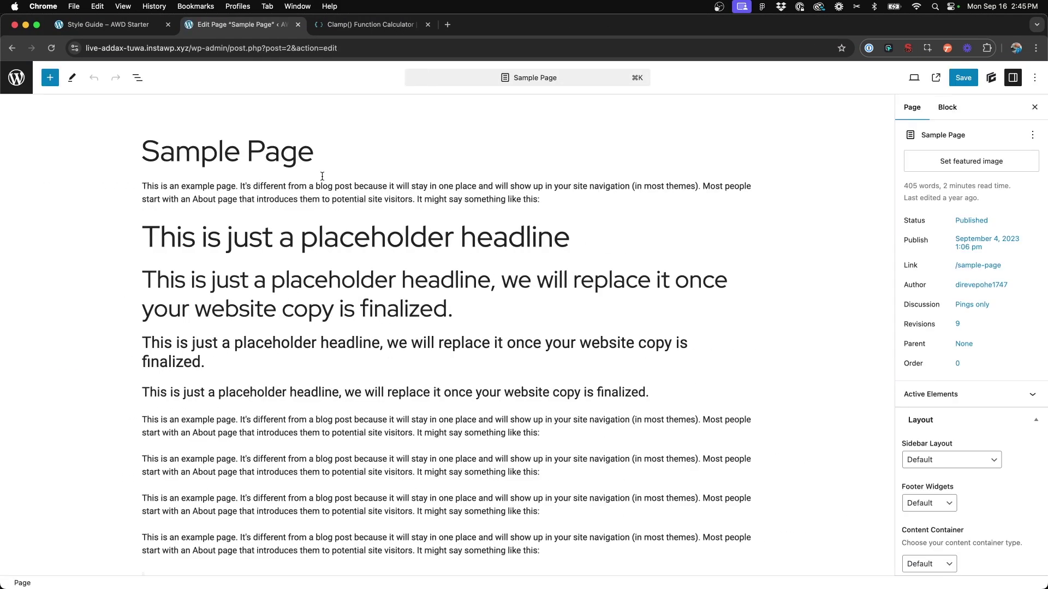
scroll(322, 180, down, 1)
click(313, 221)
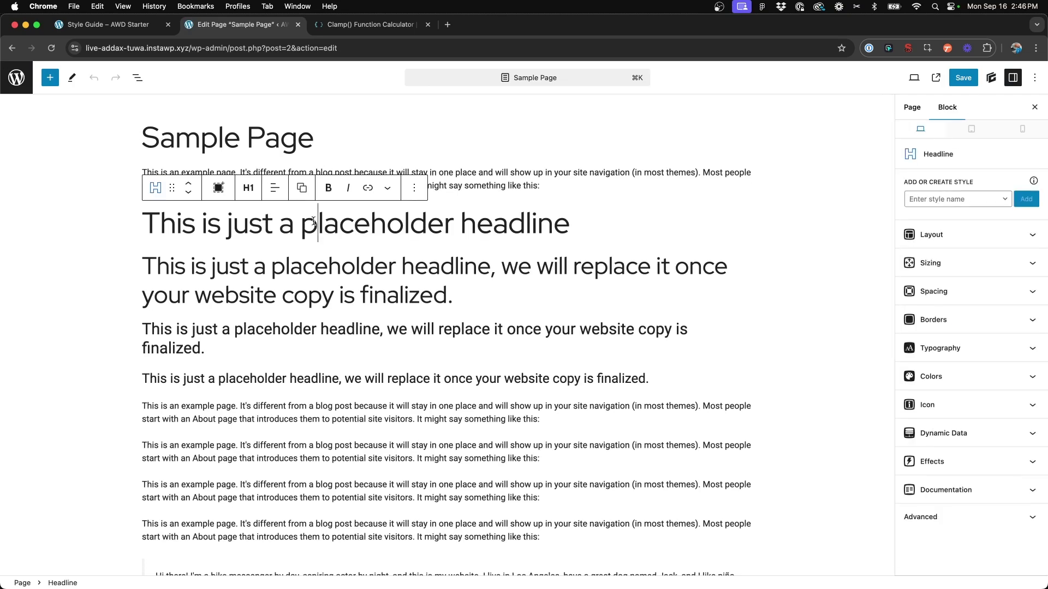
click(940, 348)
scroll(928, 352, down, 3)
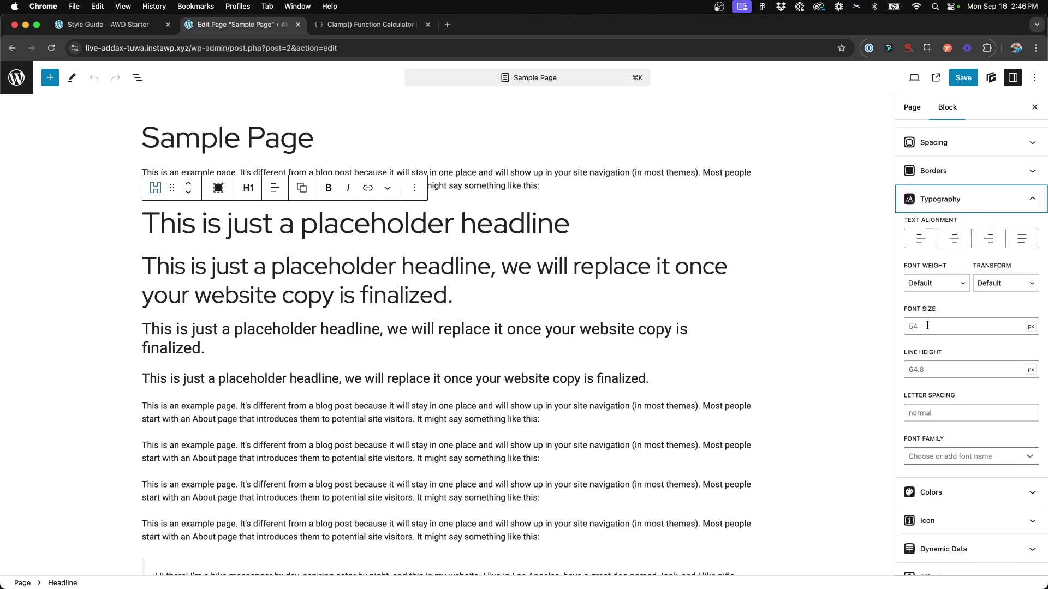
scroll(347, 260, up, 1)
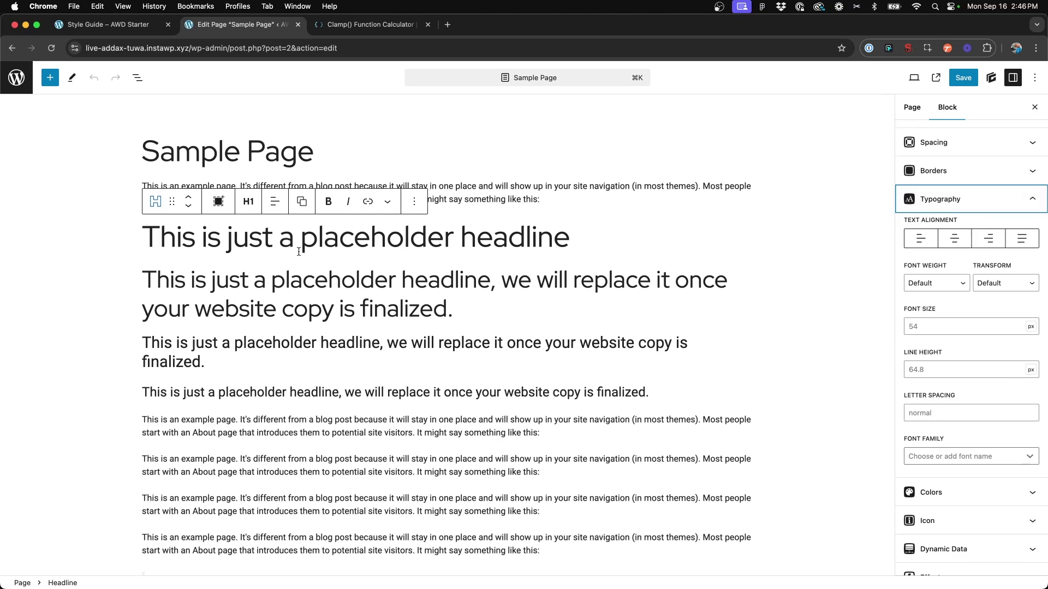